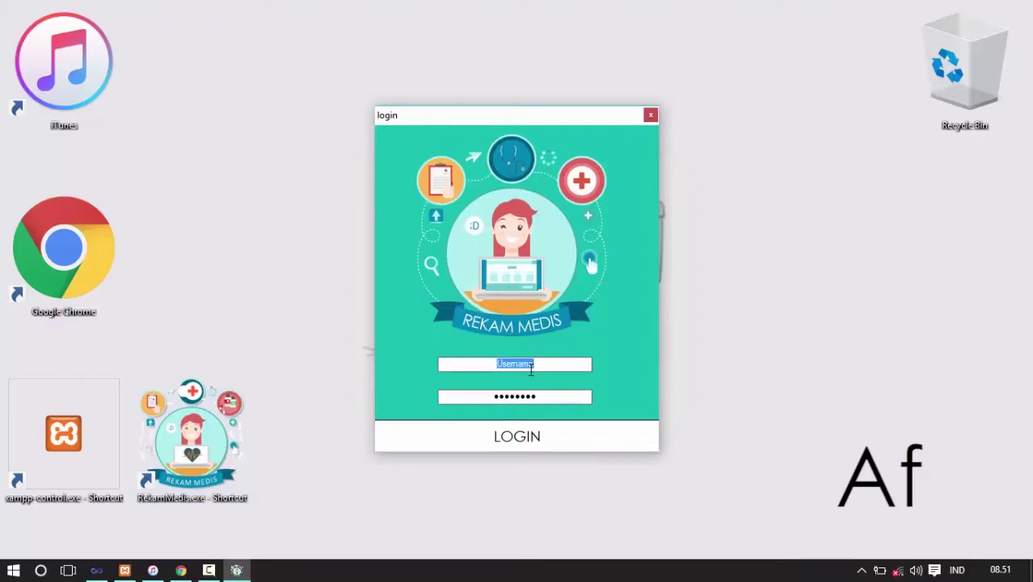
# - Clear the prefilled password and put the cursor in the Username field of the login screen
pyautogui.click(530, 397)
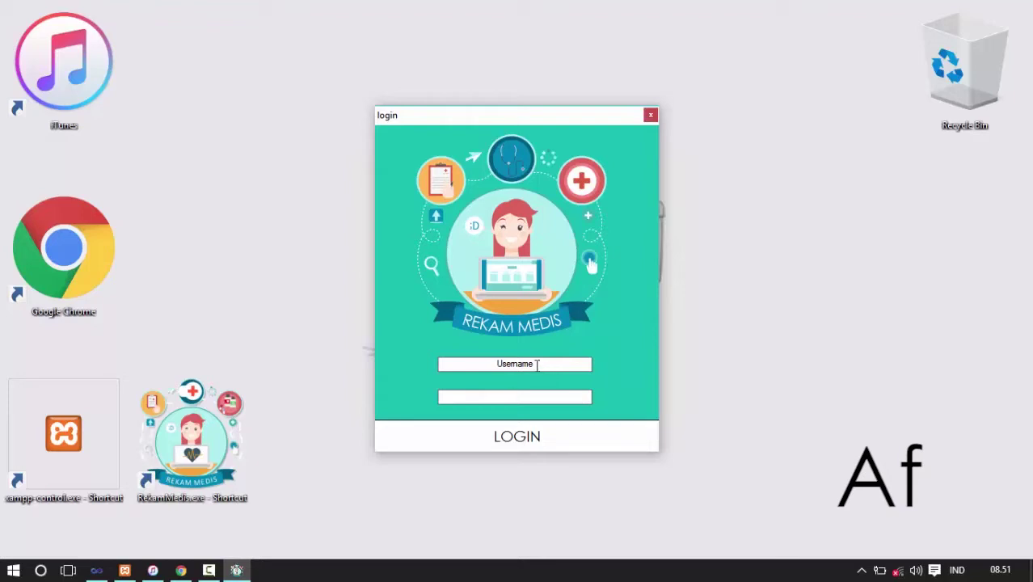
pyautogui.click(537, 365)
# - Log in as administrator, browse the PEGAWAI and DOKTER lists, and print the employee data report
pyautogui.click(525, 440)
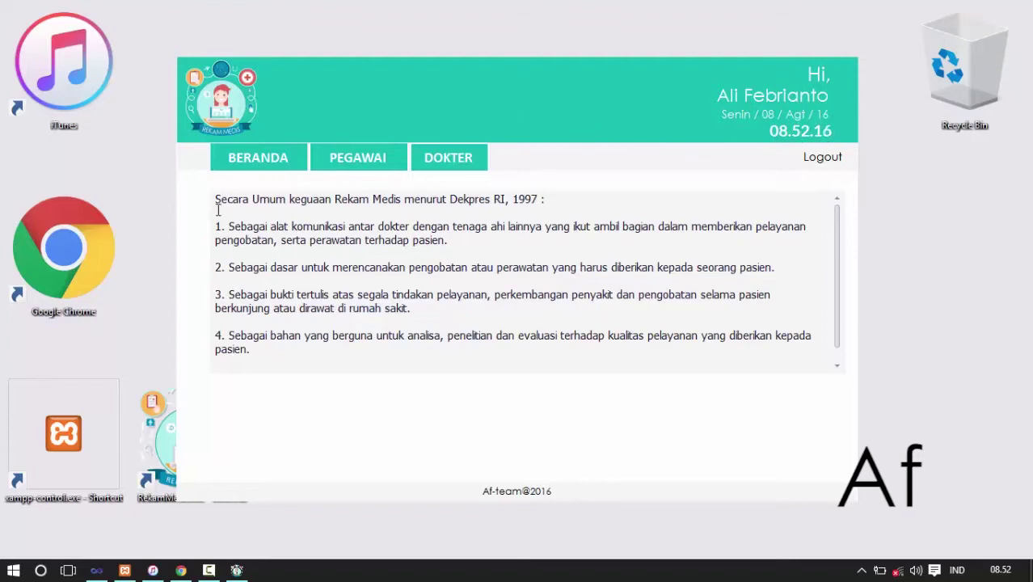
pyautogui.click(368, 159)
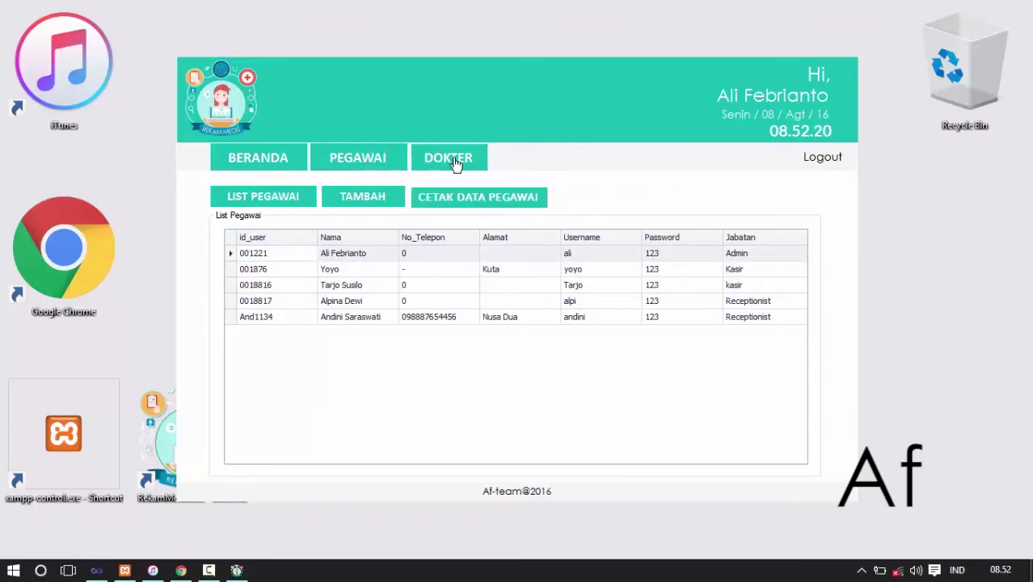
pyautogui.click(455, 164)
pyautogui.click(382, 161)
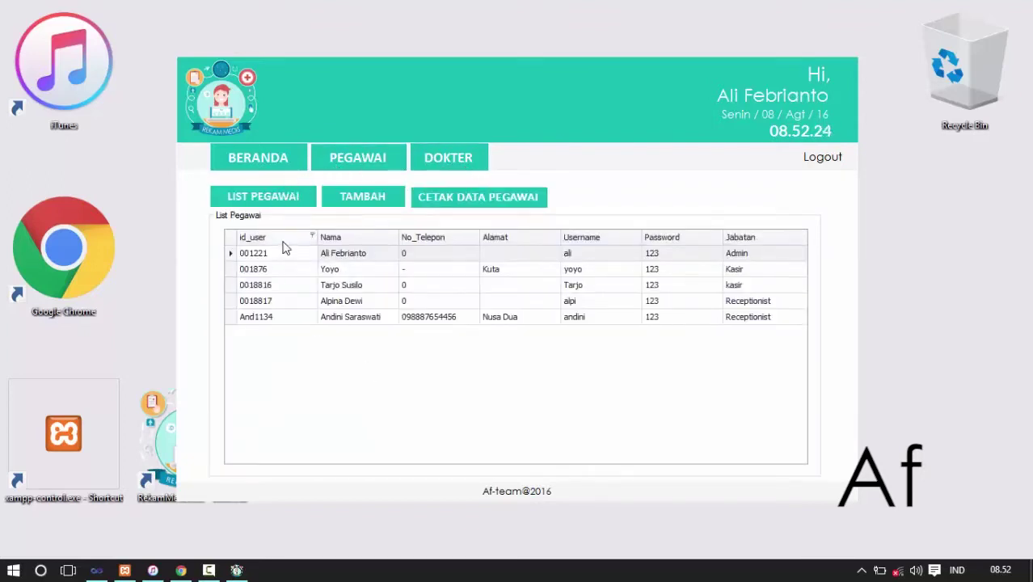
pyautogui.click(374, 201)
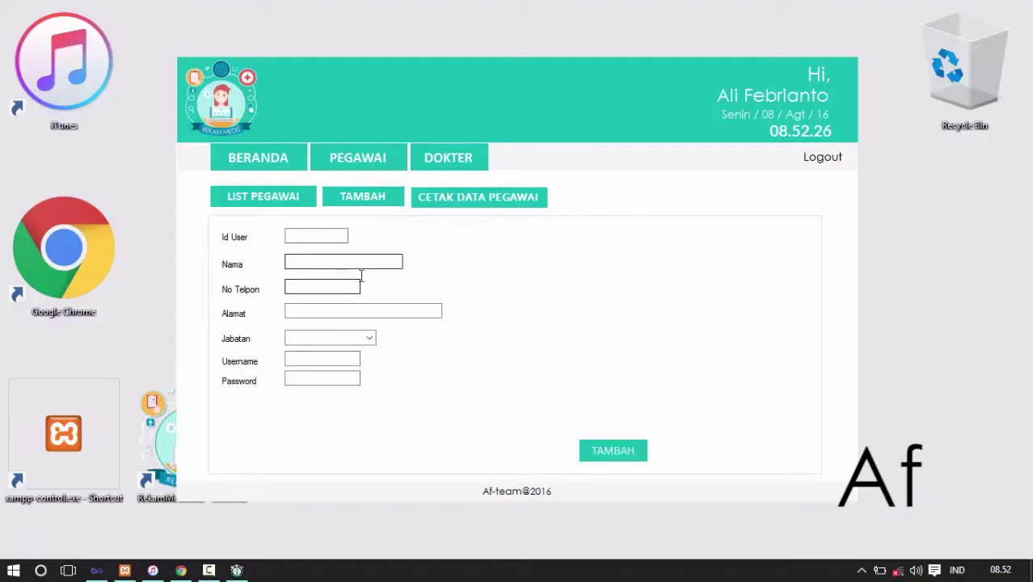
pyautogui.click(457, 204)
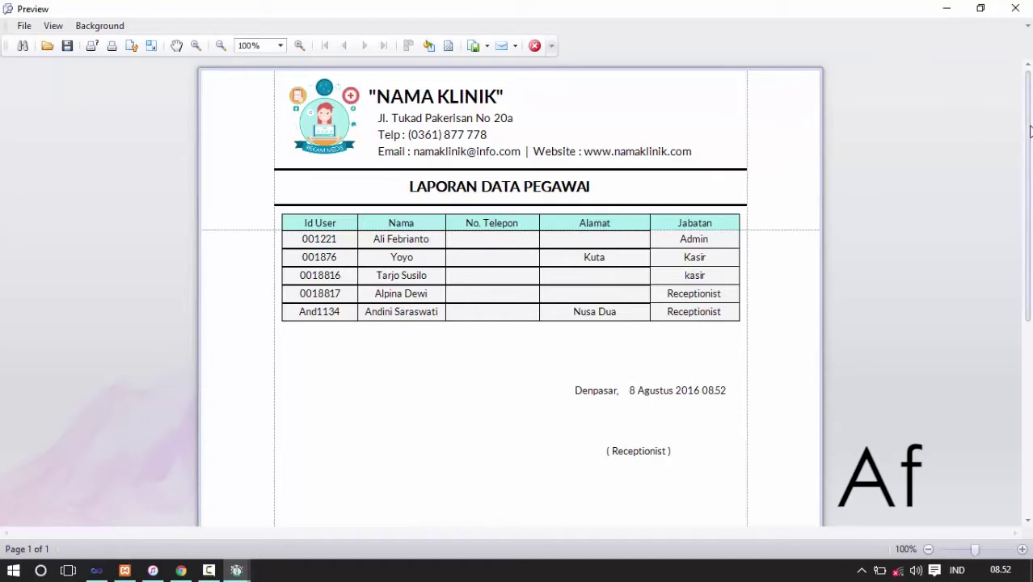
# - Scroll through the LAPORAN DATA PEGAWAI preview, check the export formats, then close the preview
pyautogui.moveTo(1030, 141); pyautogui.dragTo(1029, 149)
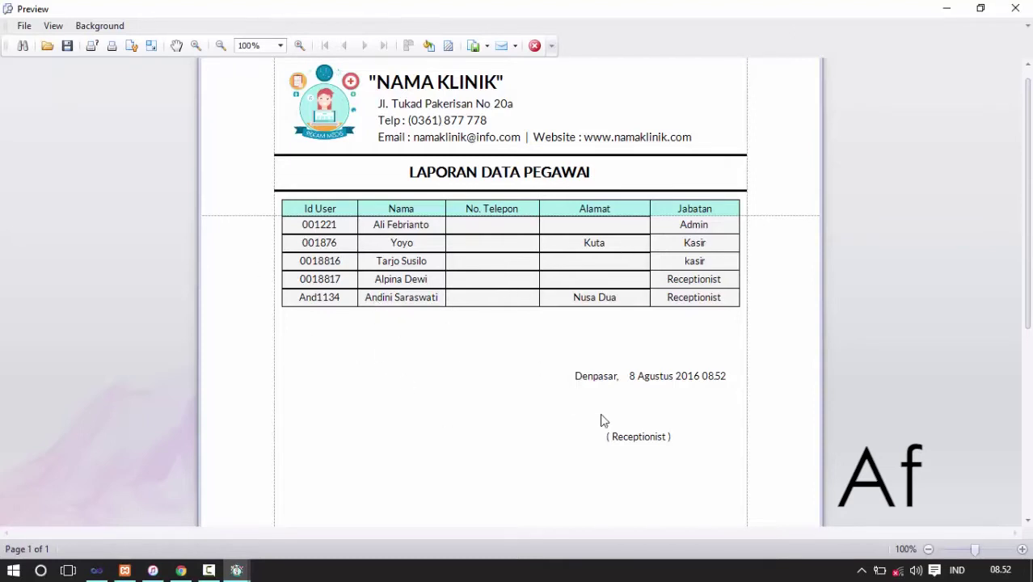
pyautogui.moveTo(1029, 246); pyautogui.dragTo(1028, 232)
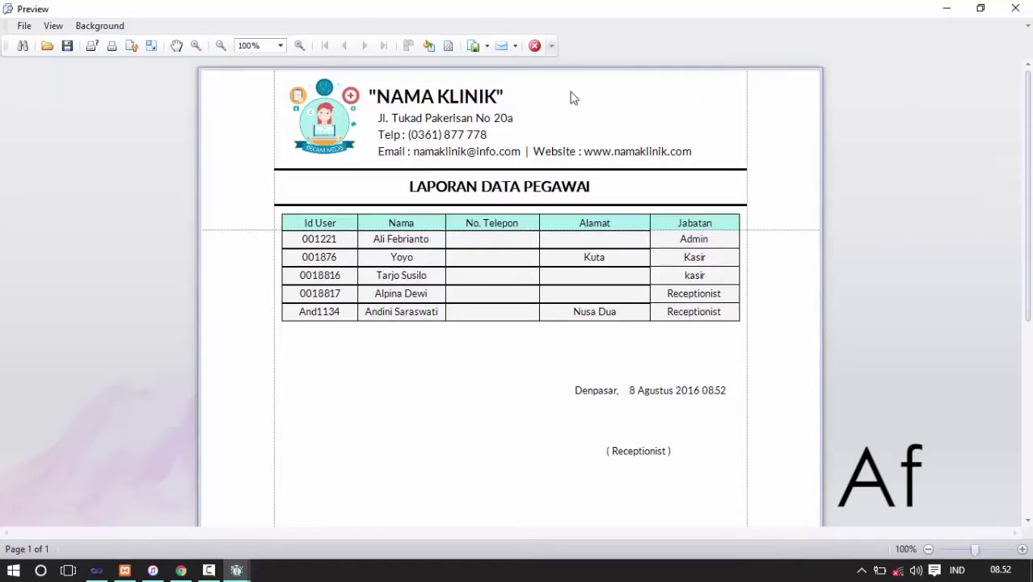
pyautogui.click(488, 48)
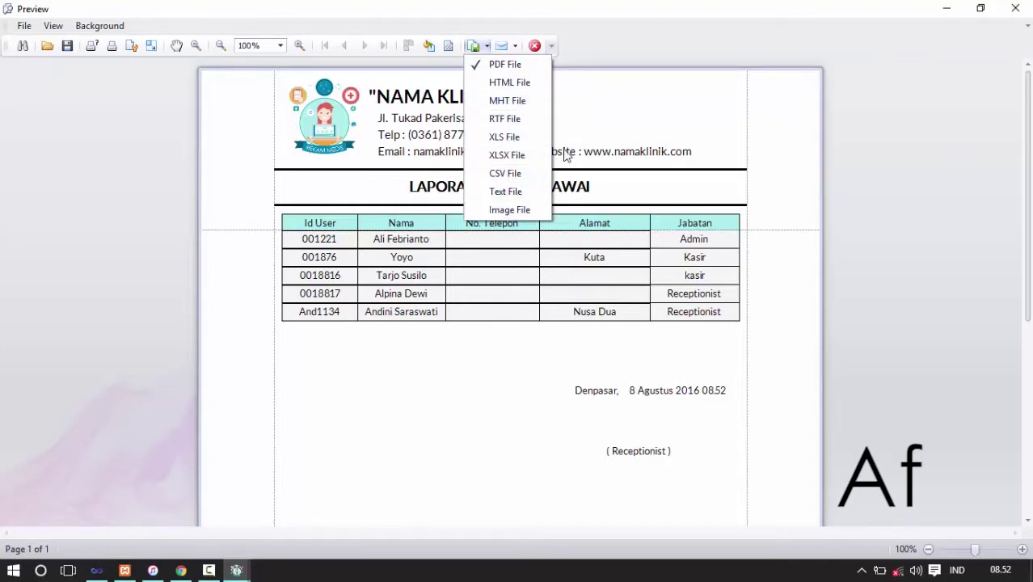
pyautogui.click(673, 79)
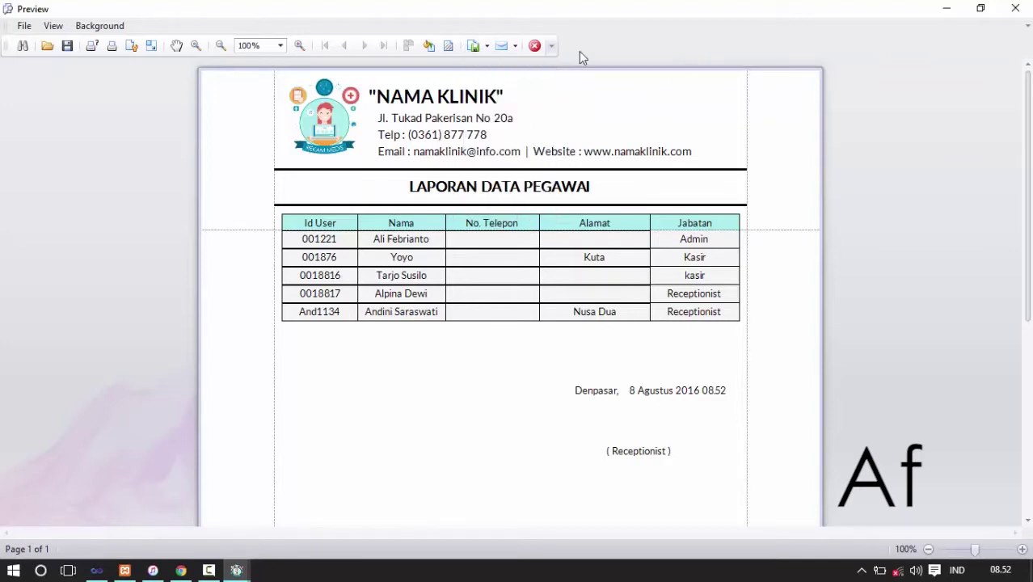
pyautogui.click(541, 46)
# - Enter Id User 09876, then fill the name, phone and address ('-') fields
pyautogui.click(309, 238)
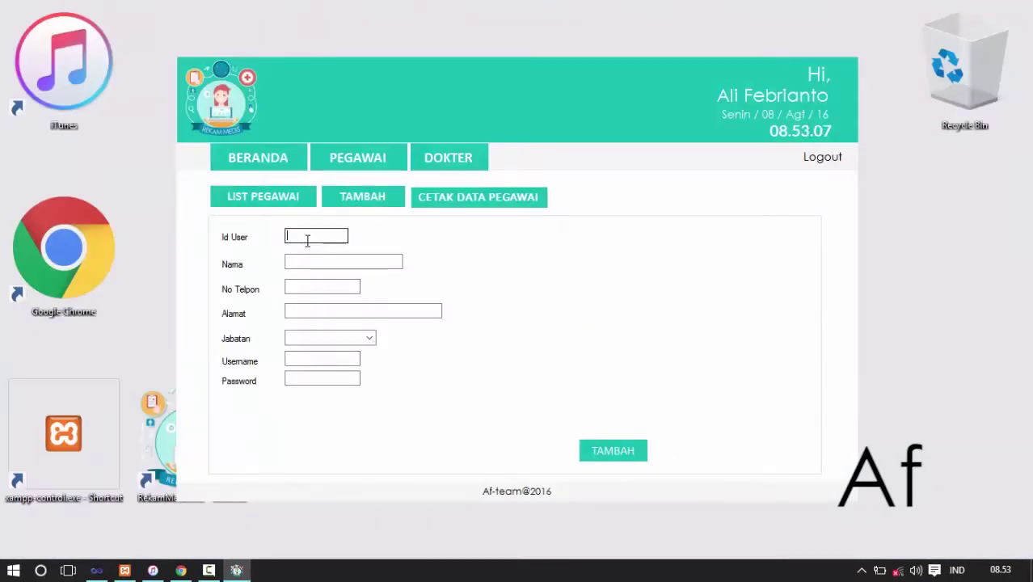
pyautogui.write('09876')
pyautogui.click(298, 260)
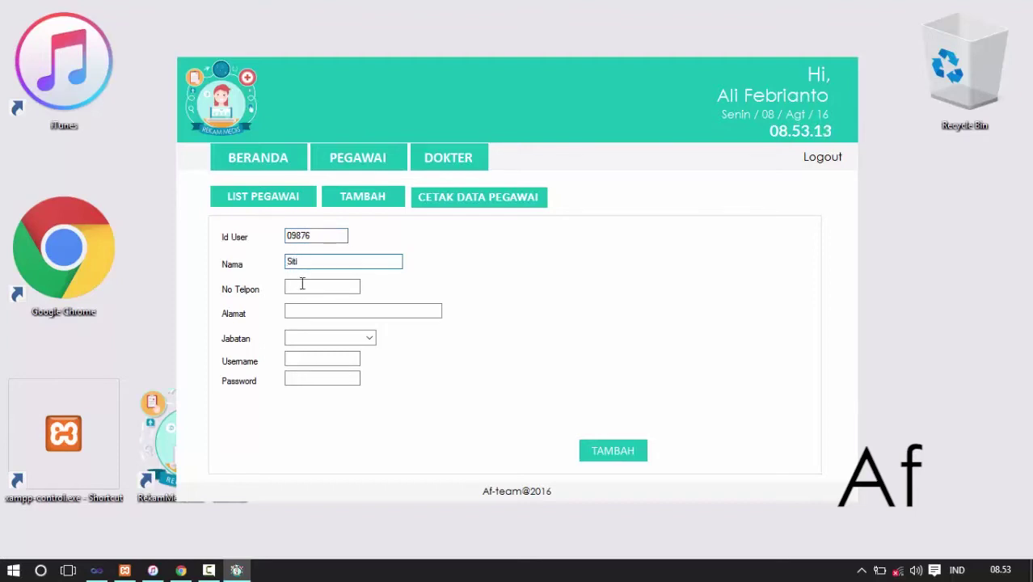
pyautogui.click(301, 284)
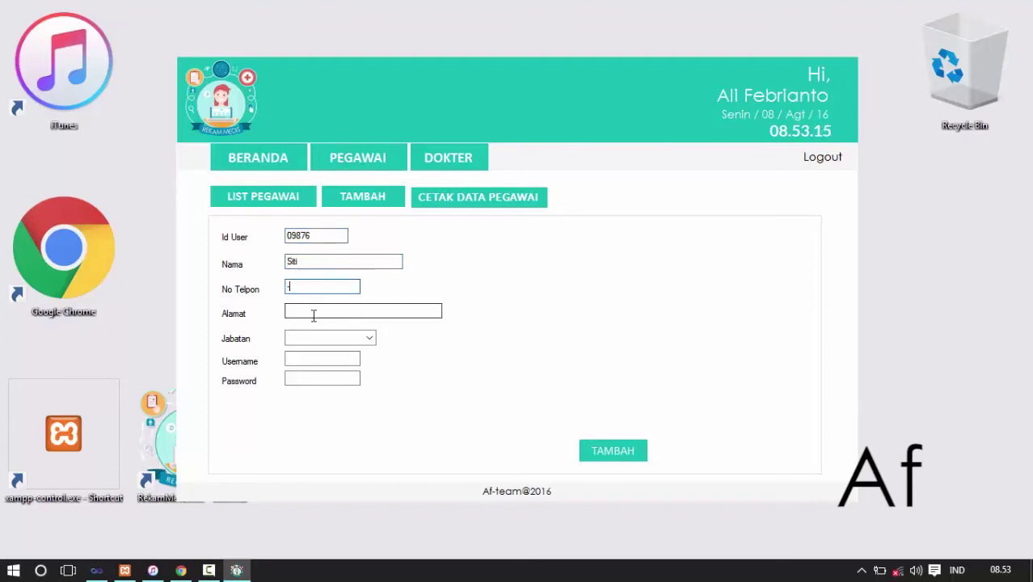
pyautogui.click(314, 315)
pyautogui.write('-')
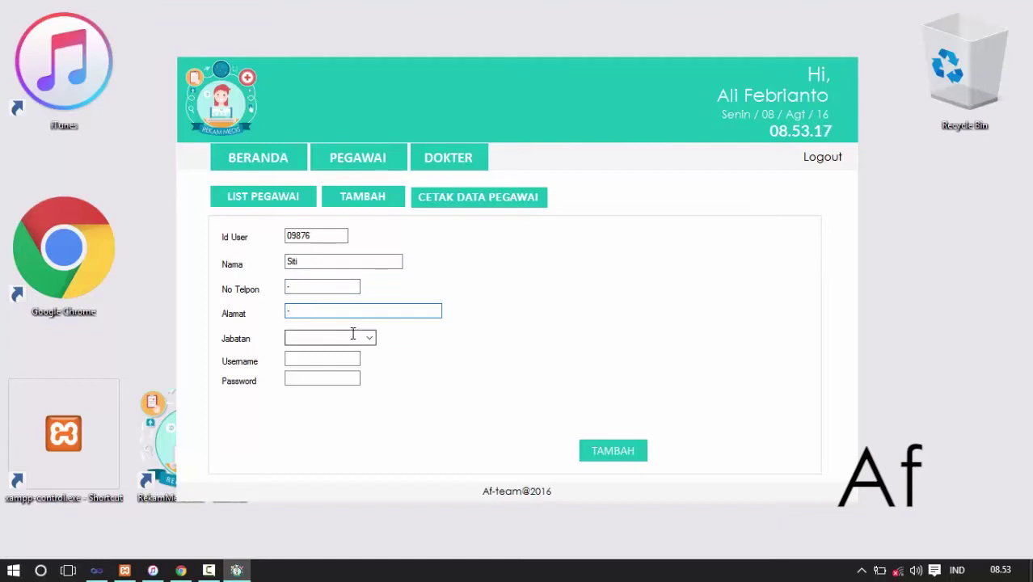
# - Set Jabatan to Kasir, enter a password, and save the new employee record
pyautogui.click(368, 341)
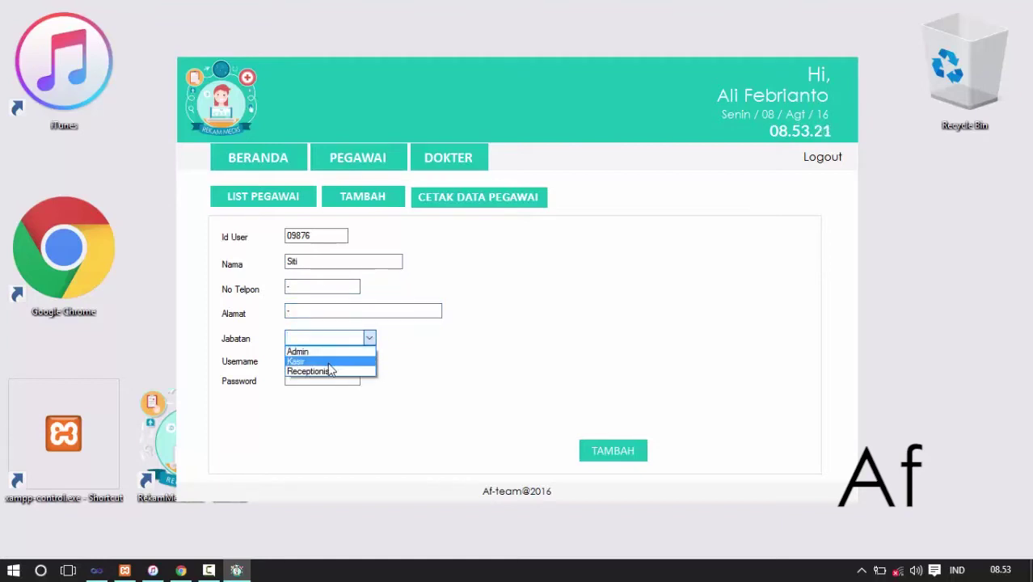
pyautogui.click(331, 361)
pyautogui.click(315, 361)
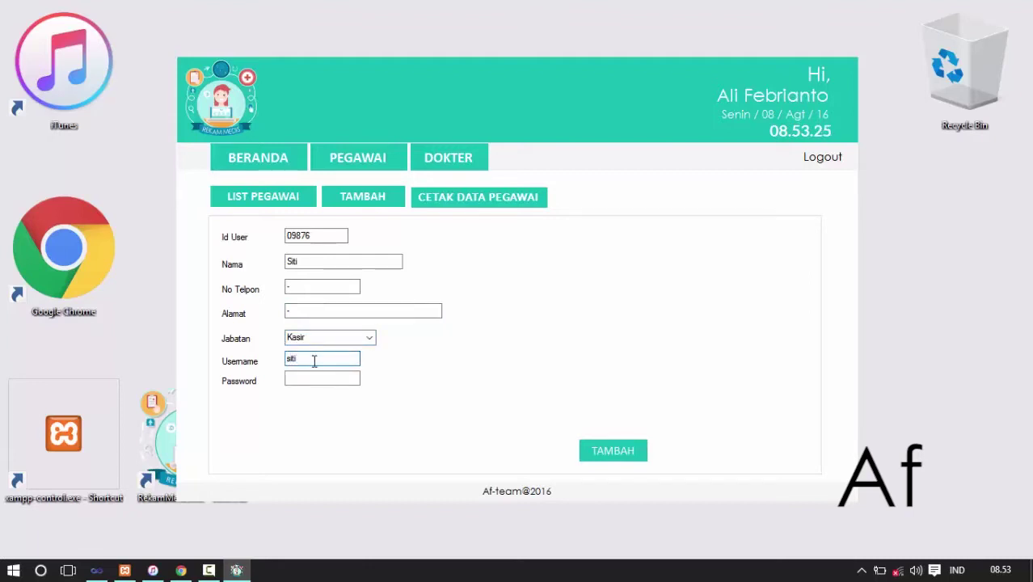
pyautogui.hotkey('shift', 'Tab')
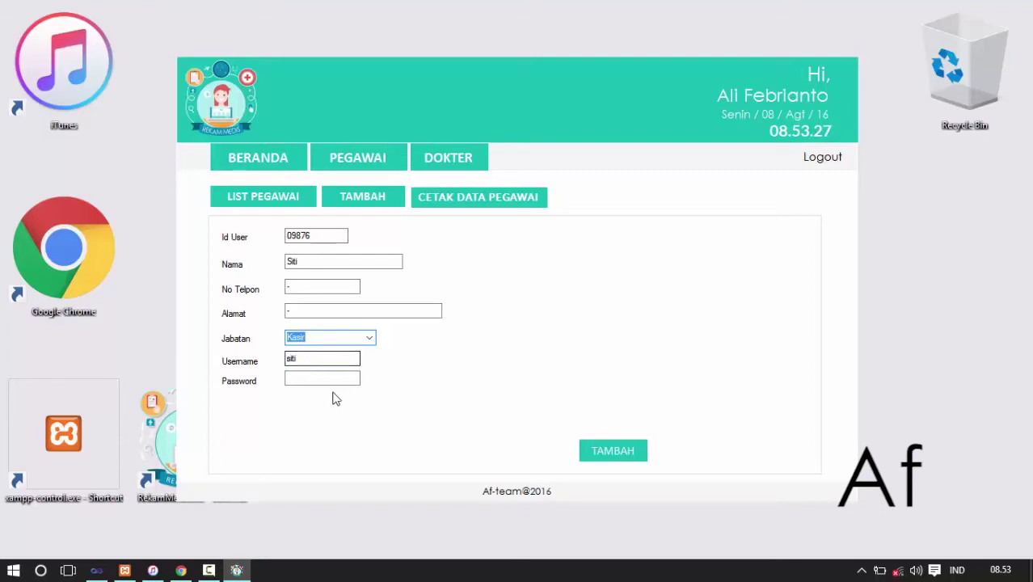
pyautogui.click(328, 376)
pyautogui.write('123')
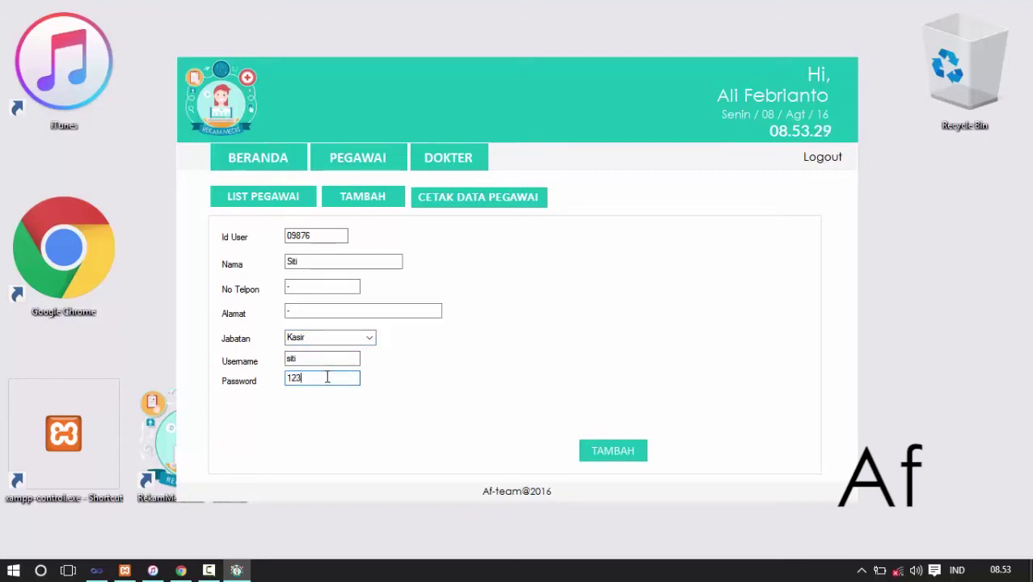
pyautogui.click(603, 457)
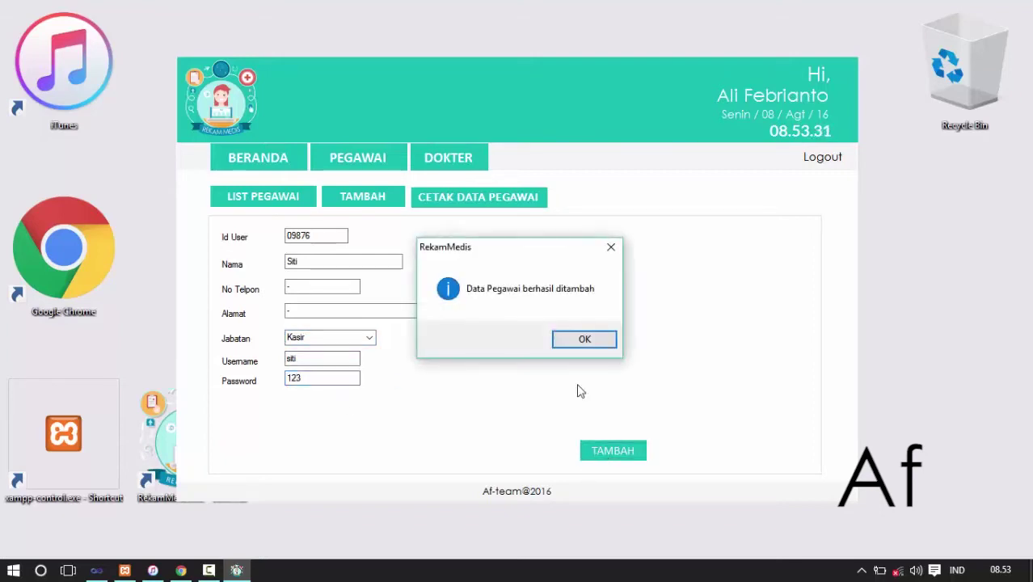
pyautogui.click(584, 340)
# - Select the new Kasir employee in the updated list, then browse the BERANDA, DOKTER and PEGAWAI pages
pyautogui.click(277, 197)
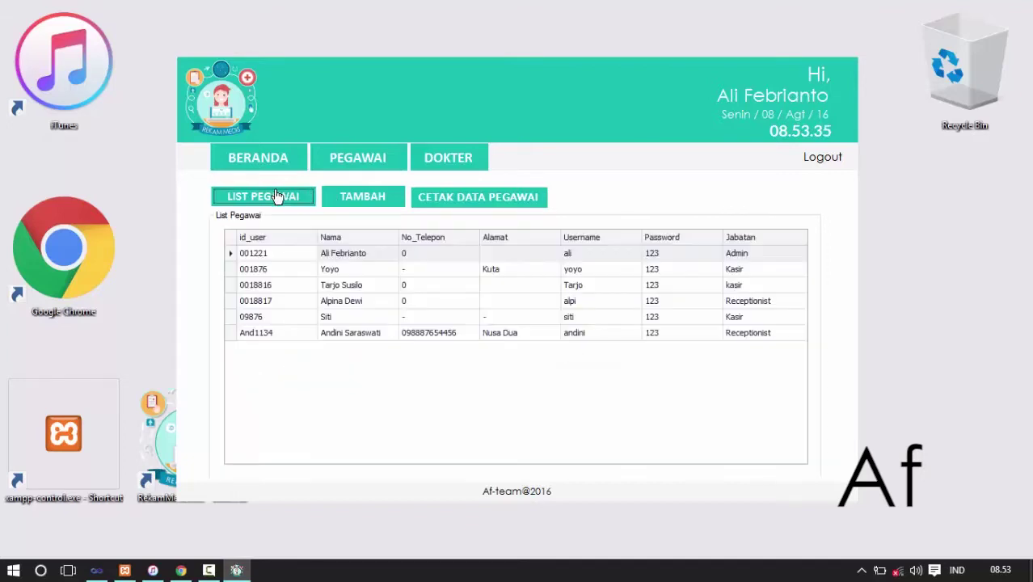
pyautogui.click(329, 323)
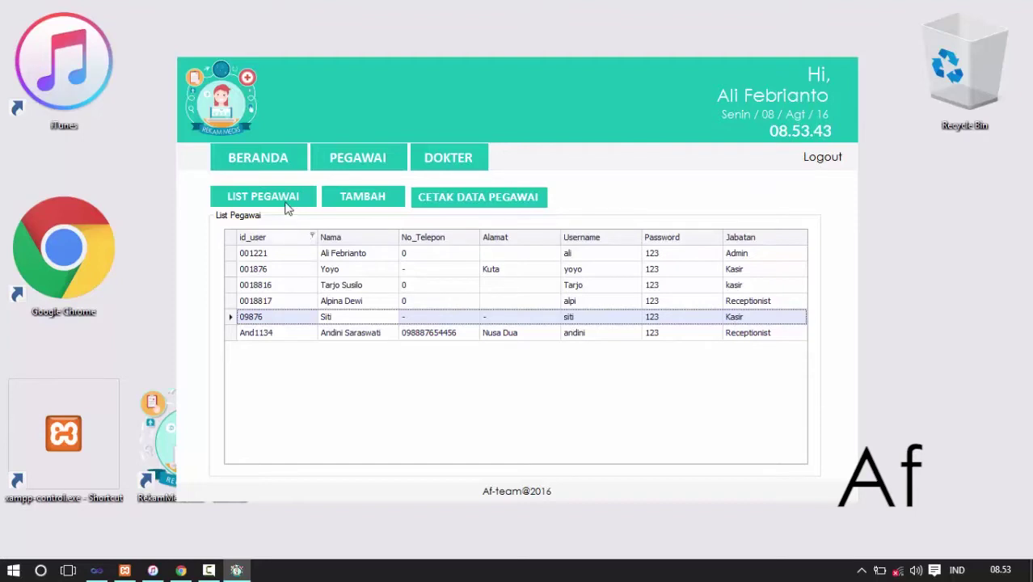
pyautogui.click(258, 162)
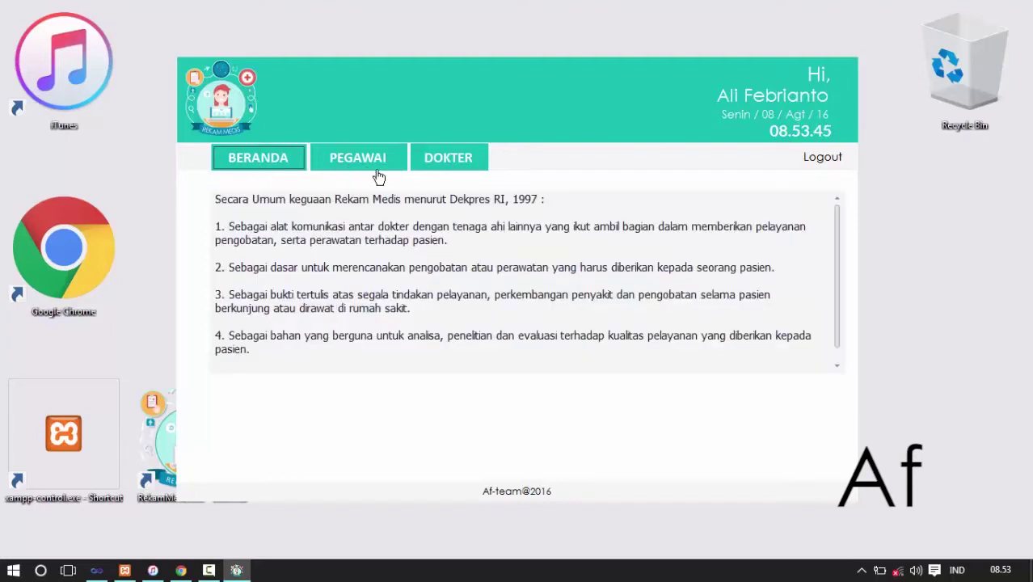
pyautogui.click(446, 168)
pyautogui.click(339, 168)
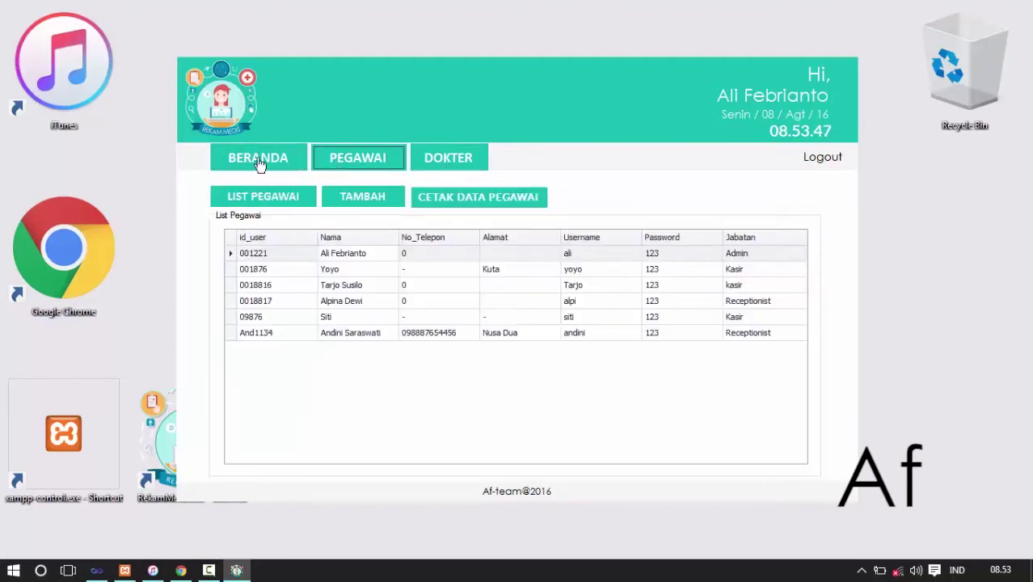
pyautogui.click(261, 162)
# - Log out of the admin session and enter the receptionist's username
pyautogui.click(824, 158)
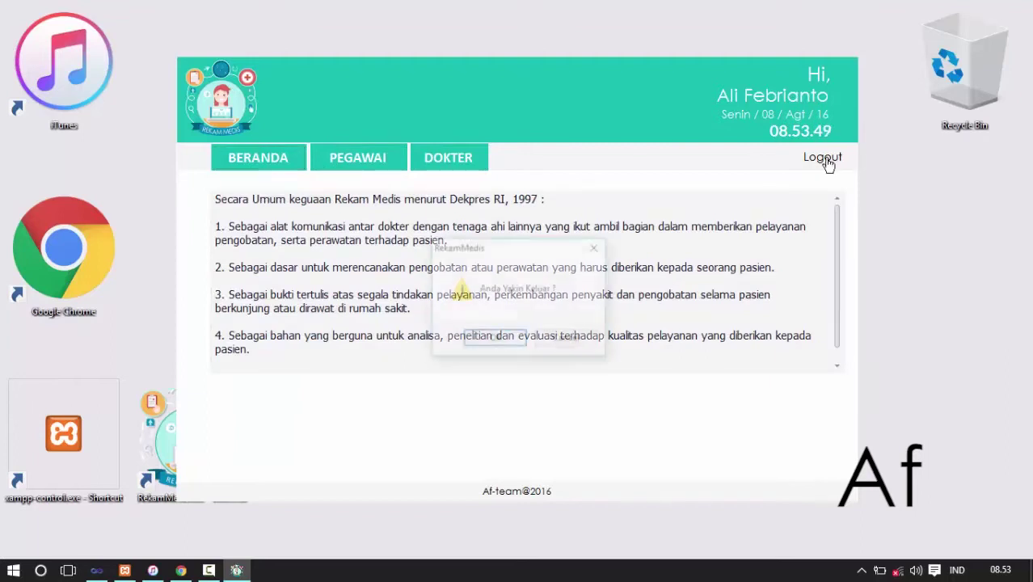
pyautogui.click(496, 342)
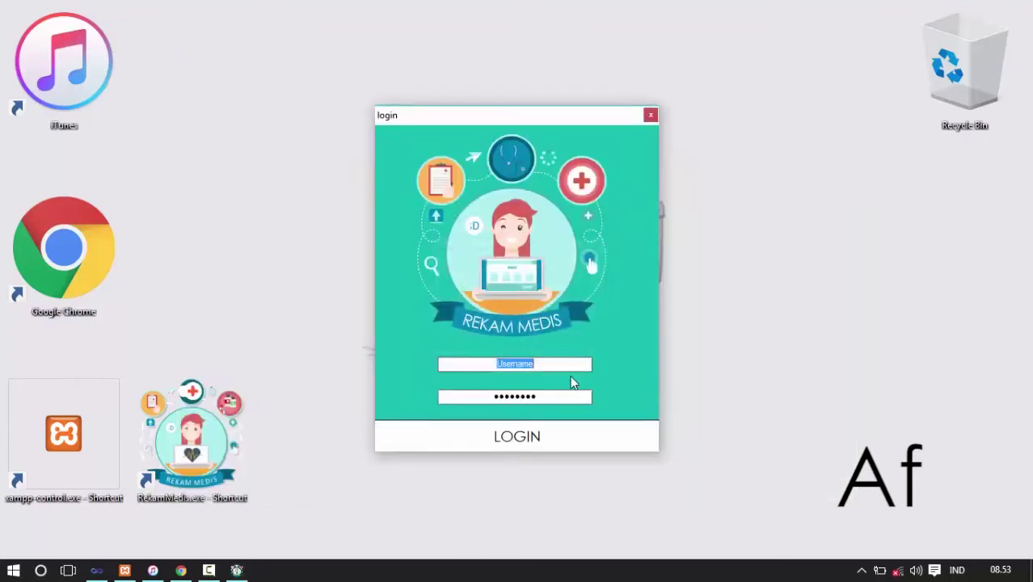
pyautogui.write('alpi')
pyautogui.press('Tab')
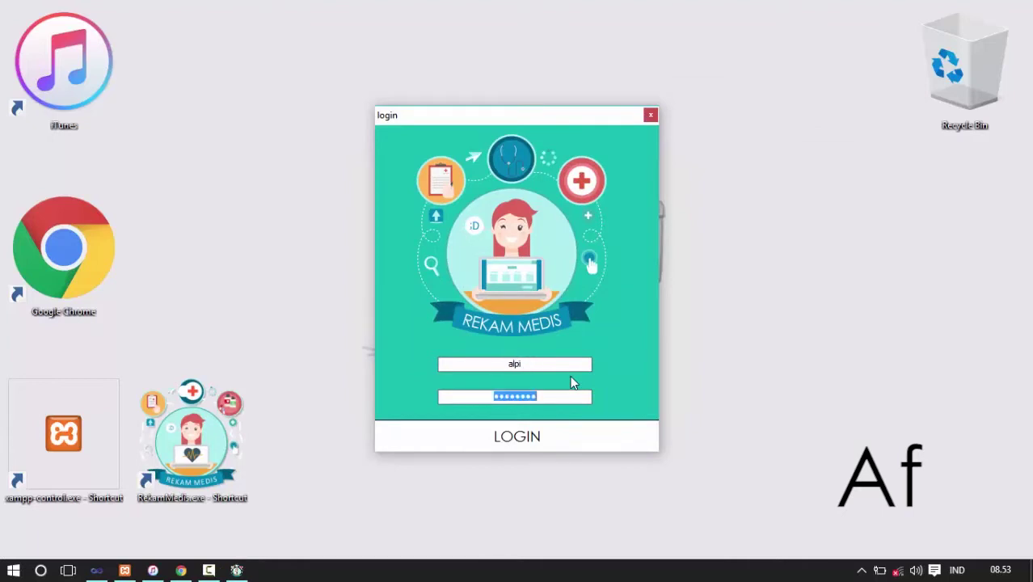
# - Sign in as the receptionist and look through the registration, queue, doctor and report pages
pyautogui.write('••')
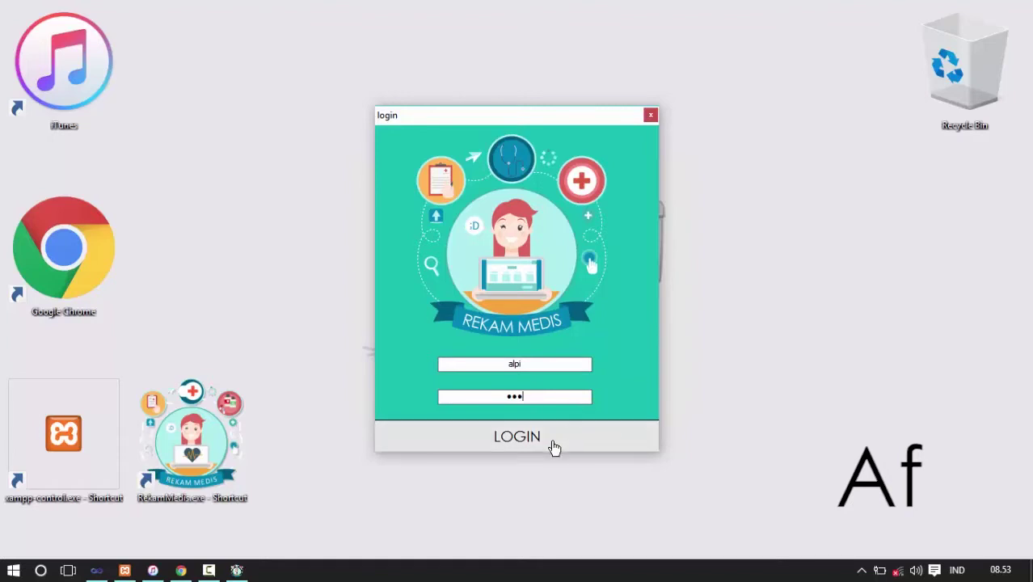
pyautogui.click(554, 445)
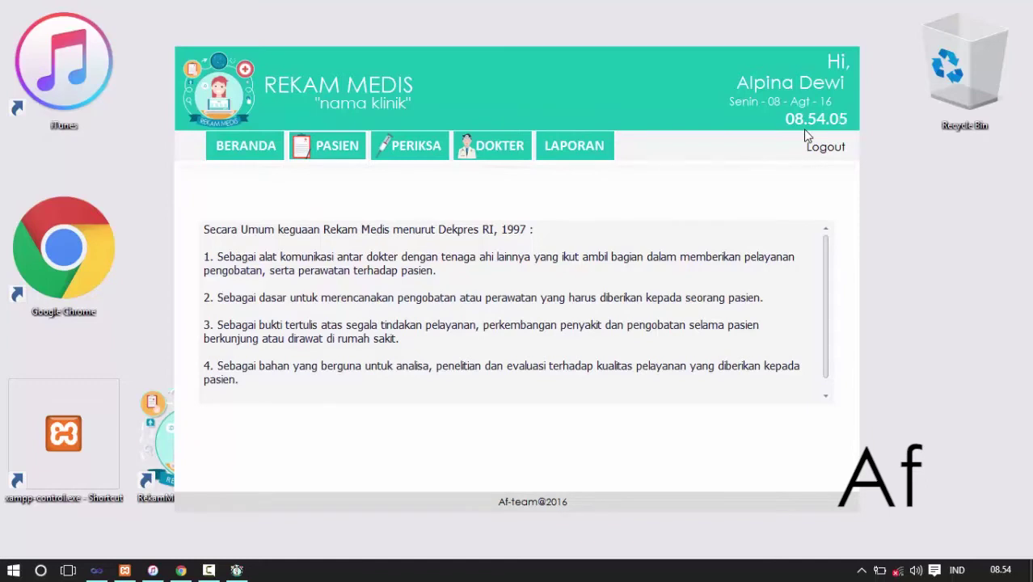
pyautogui.click(329, 151)
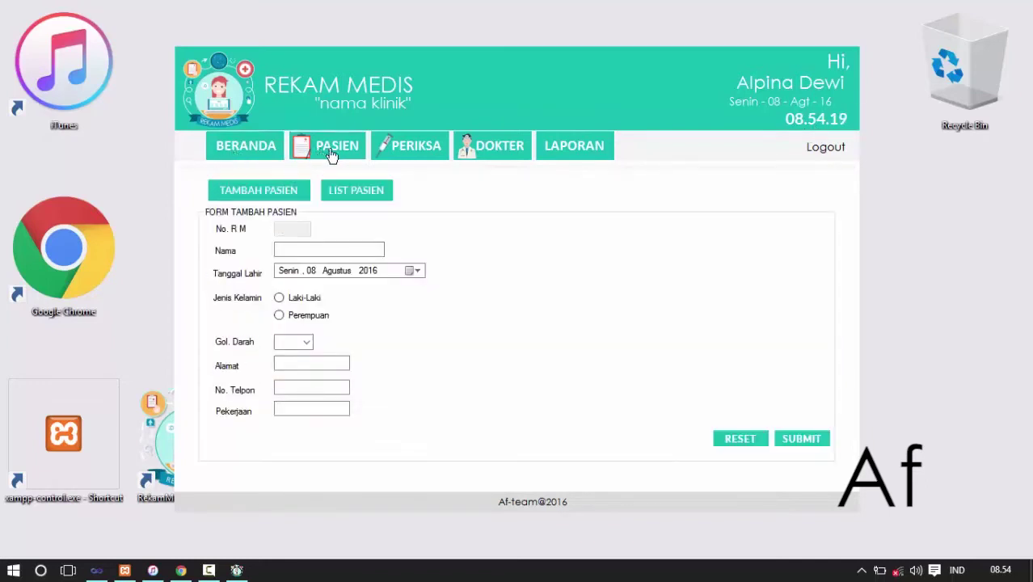
pyautogui.click(399, 145)
pyautogui.click(497, 154)
pyautogui.click(576, 156)
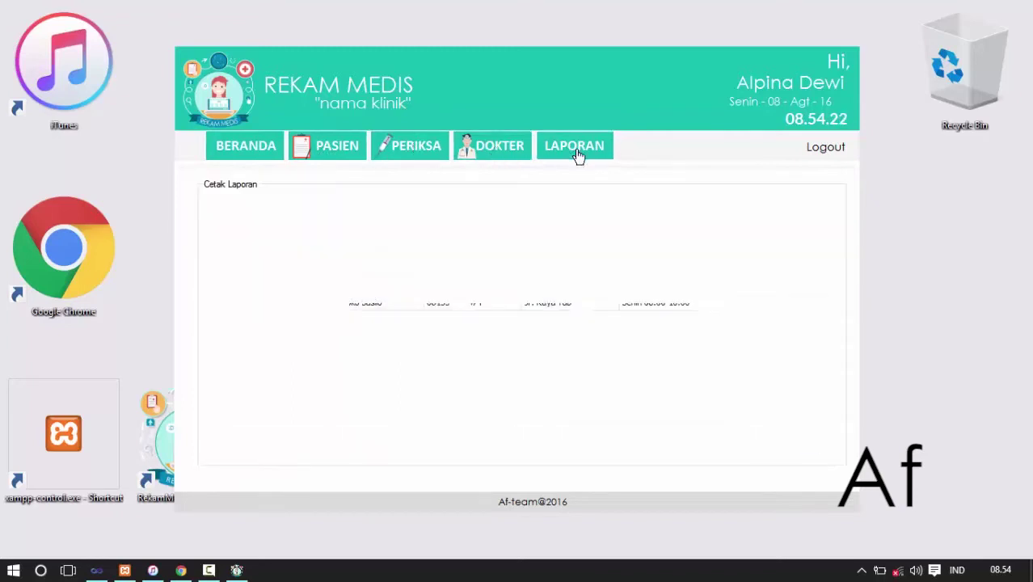
# - Open LIST PASIEN and scroll through the registered patients grid
pyautogui.click(325, 153)
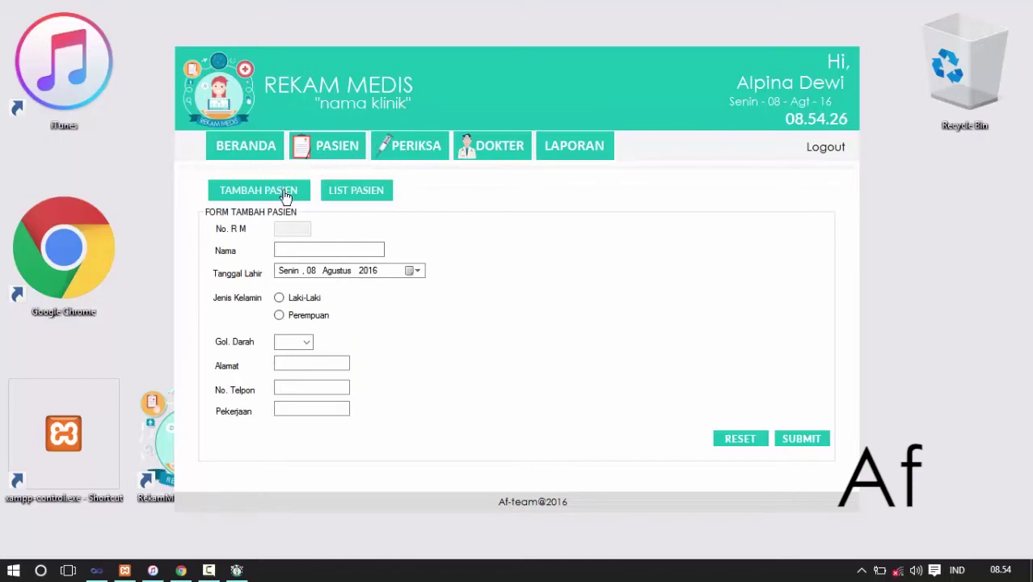
pyautogui.click(336, 196)
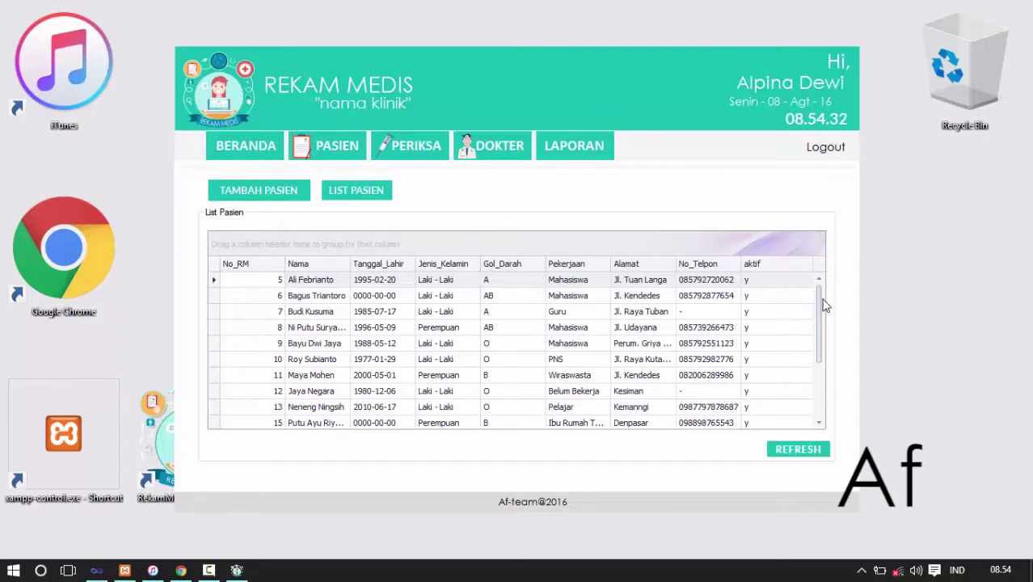
pyautogui.moveTo(824, 305); pyautogui.dragTo(804, 277)
pyautogui.click(241, 194)
pyautogui.click(300, 247)
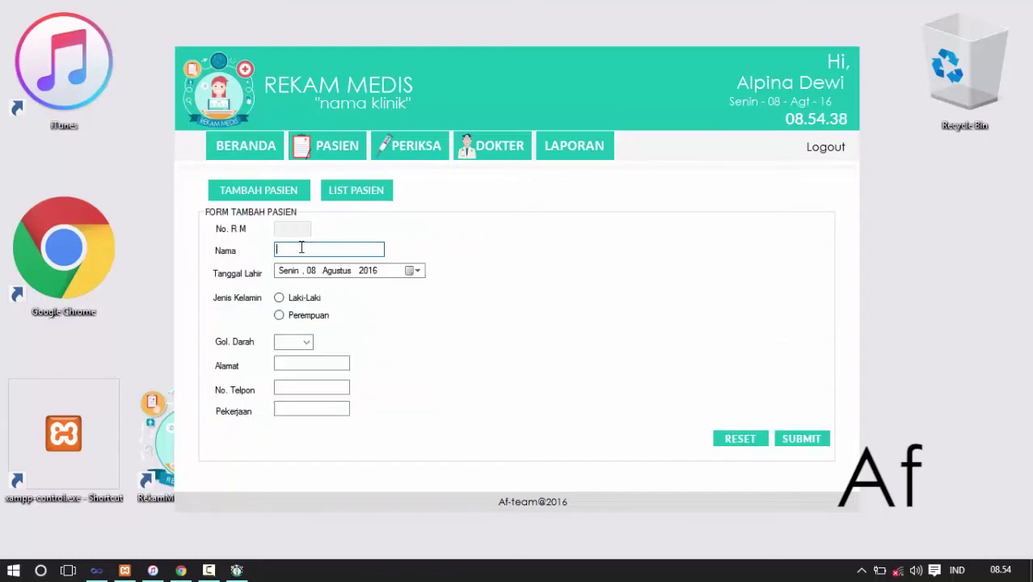
pyautogui.write('joko')
pyautogui.click(412, 270)
pyautogui.click(356, 291)
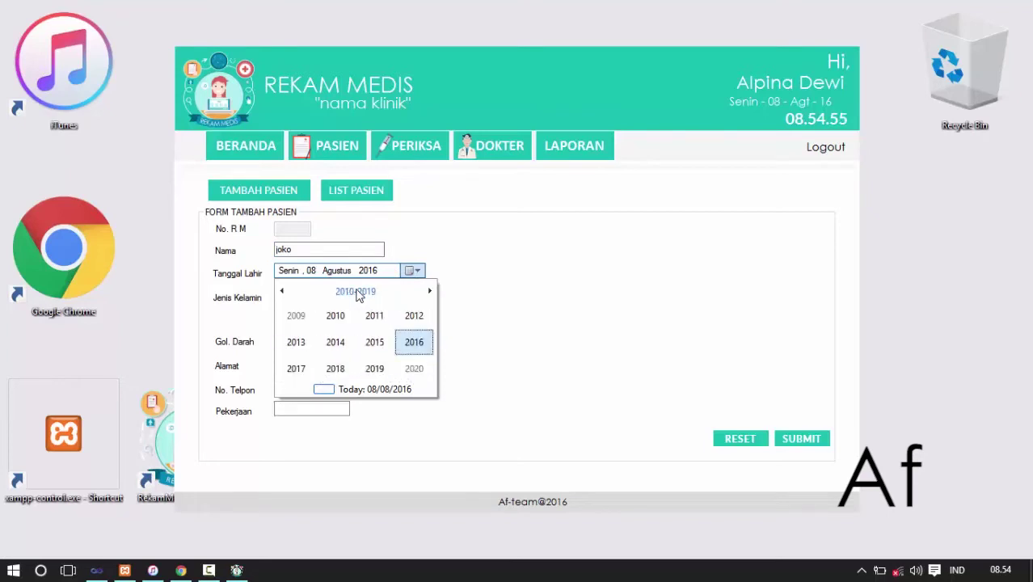
pyautogui.click(356, 292)
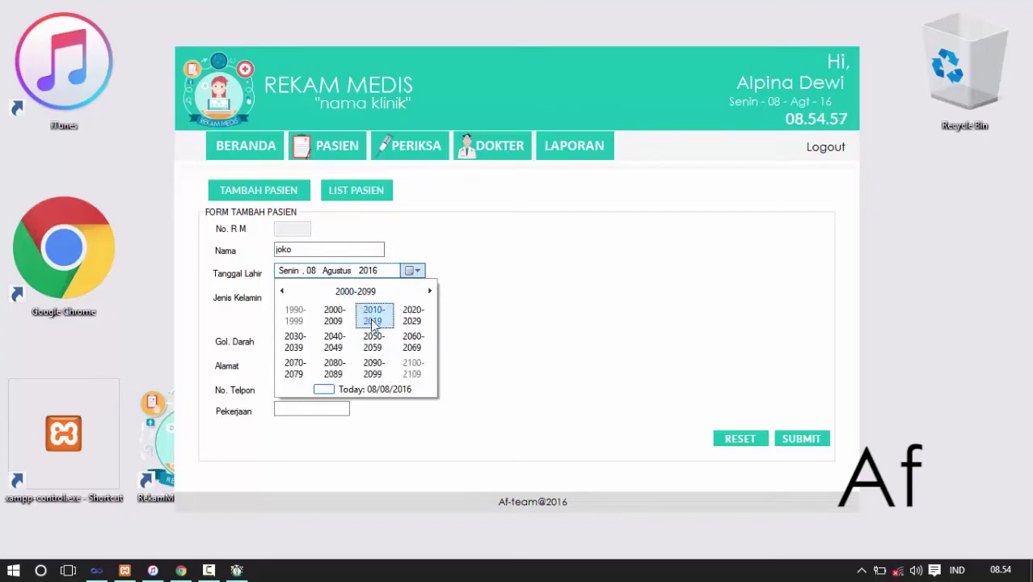
pyautogui.click(333, 321)
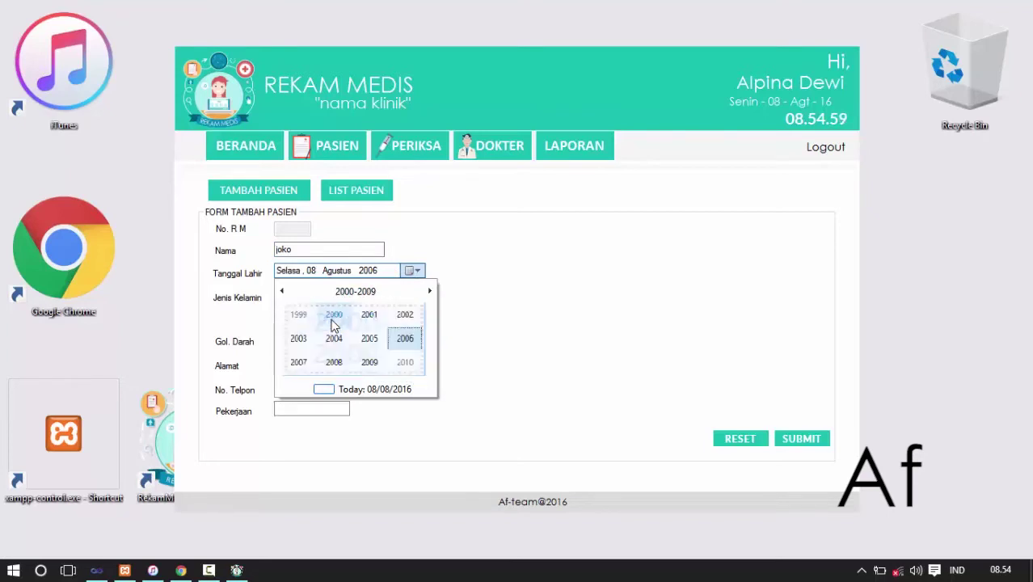
pyautogui.click(296, 318)
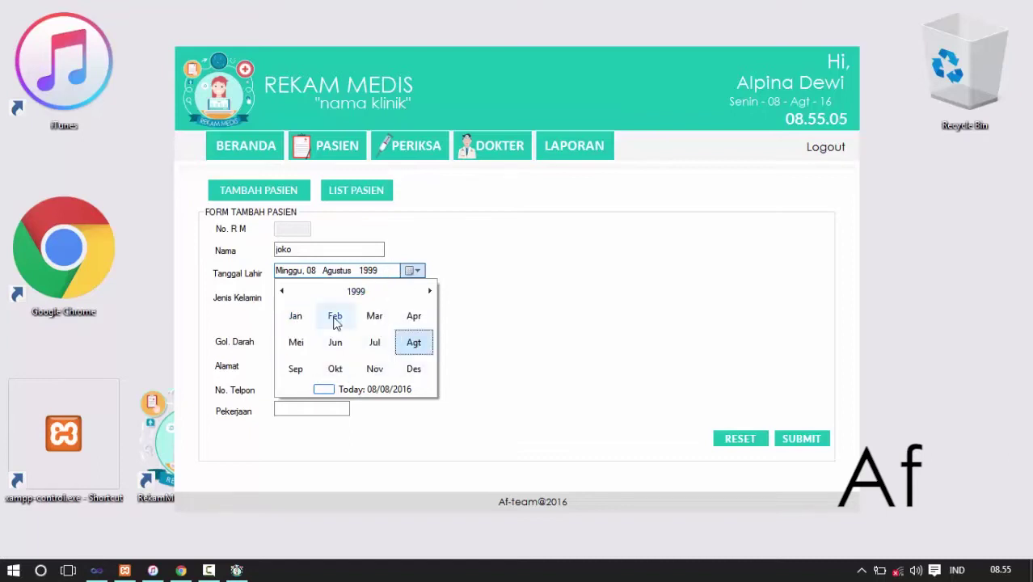
pyautogui.click(295, 316)
pyautogui.click(334, 344)
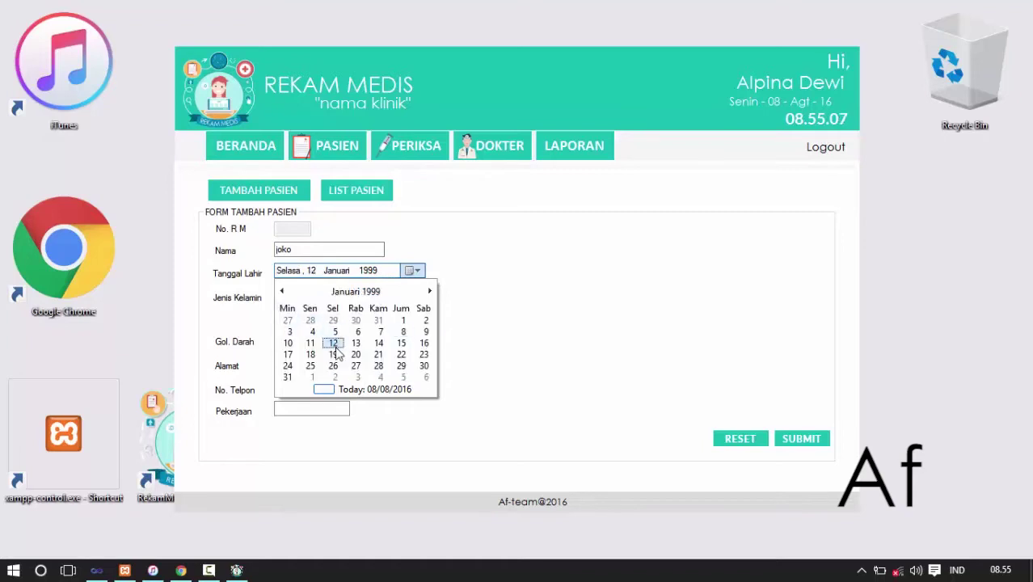
# - Set Laki-Laki and blood type A, fill address and occupation '-', and submit
pyautogui.click(280, 298)
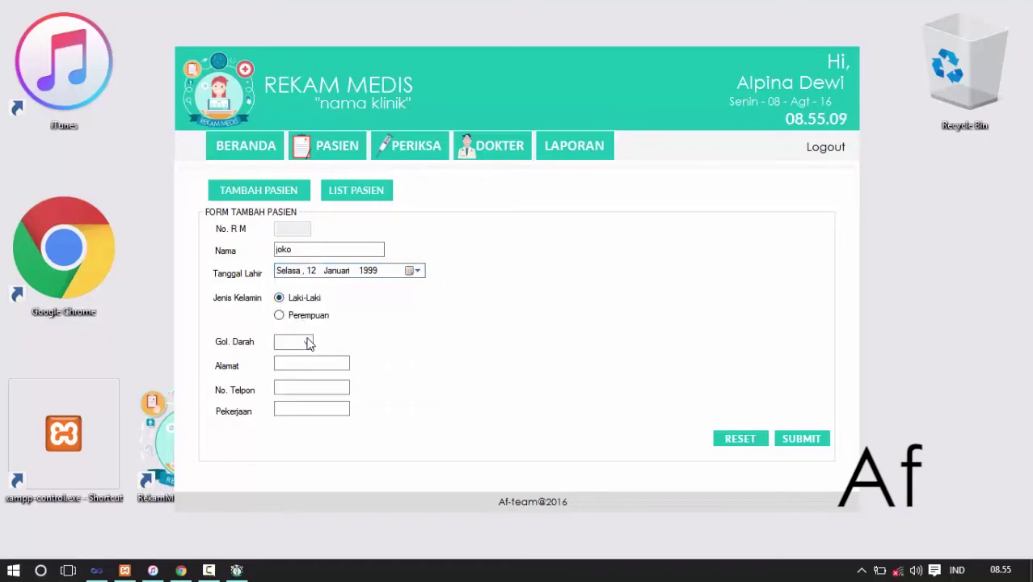
pyautogui.click(310, 344)
pyautogui.click(288, 352)
pyautogui.click(292, 363)
pyautogui.click(294, 388)
pyautogui.click(295, 406)
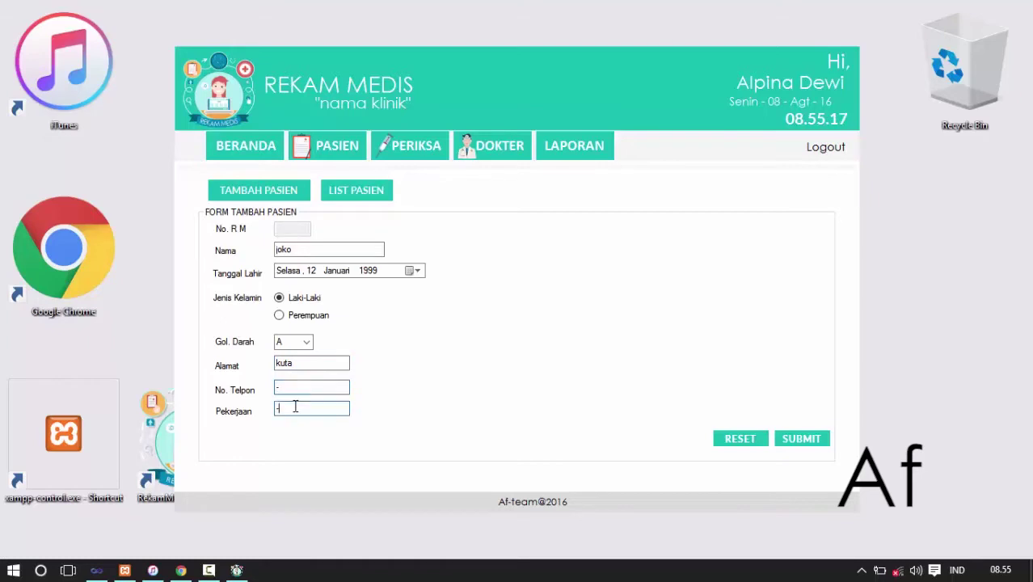
pyautogui.write('-')
pyautogui.click(802, 441)
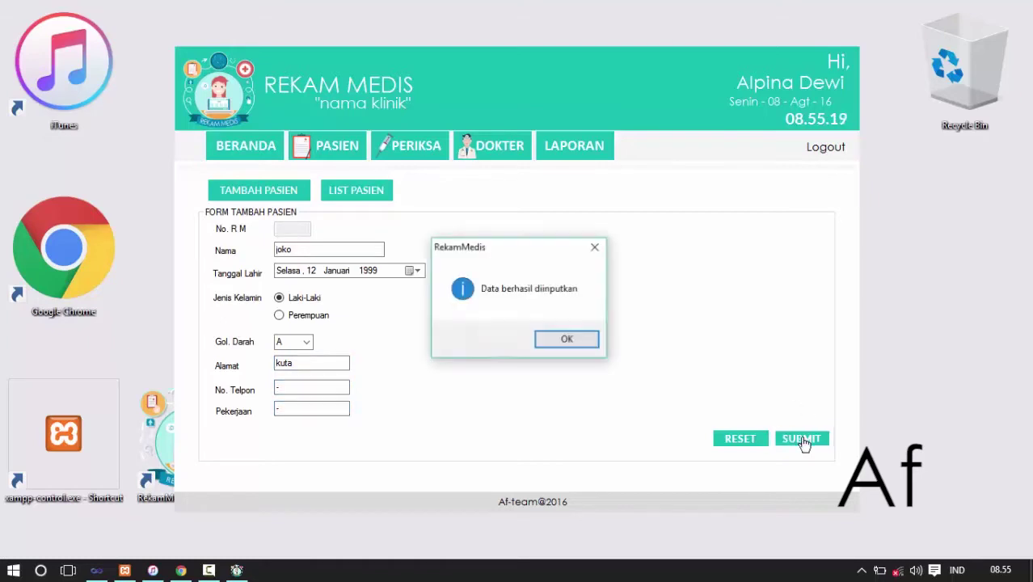
pyautogui.click(559, 338)
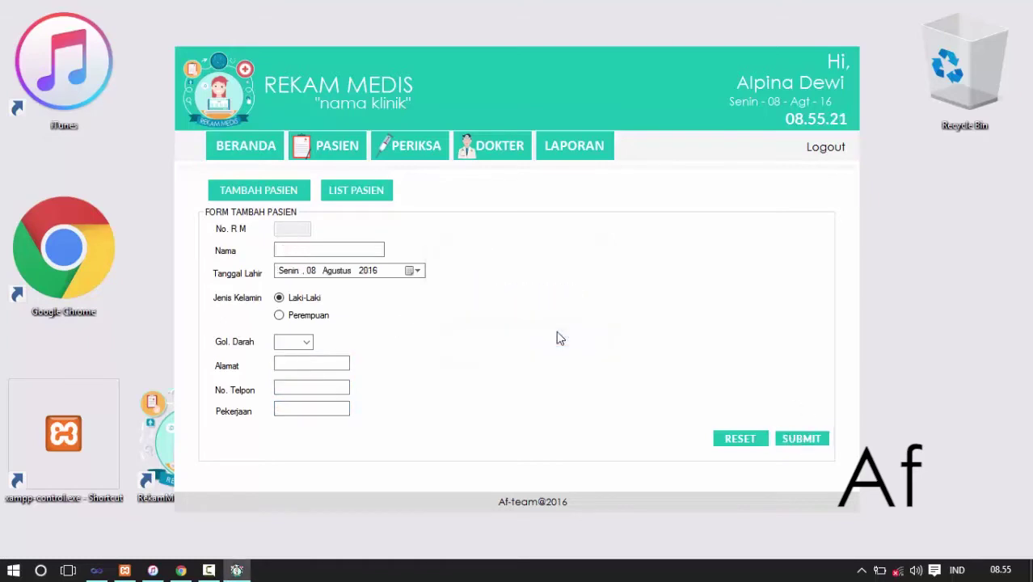
# - Reopen the patient list, scroll to the bottom and select record 20
pyautogui.click(356, 198)
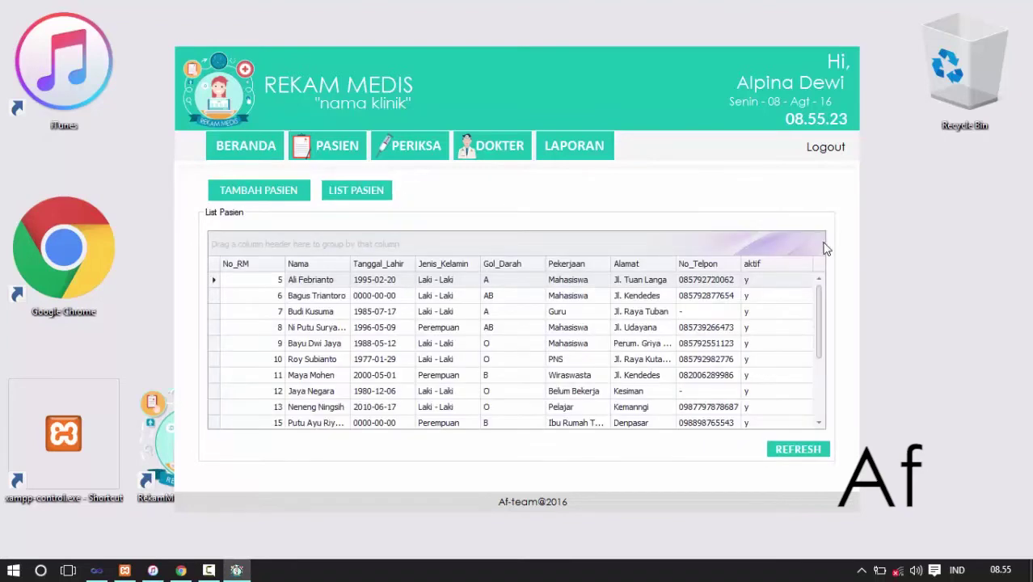
pyautogui.moveTo(818, 339); pyautogui.dragTo(819, 412)
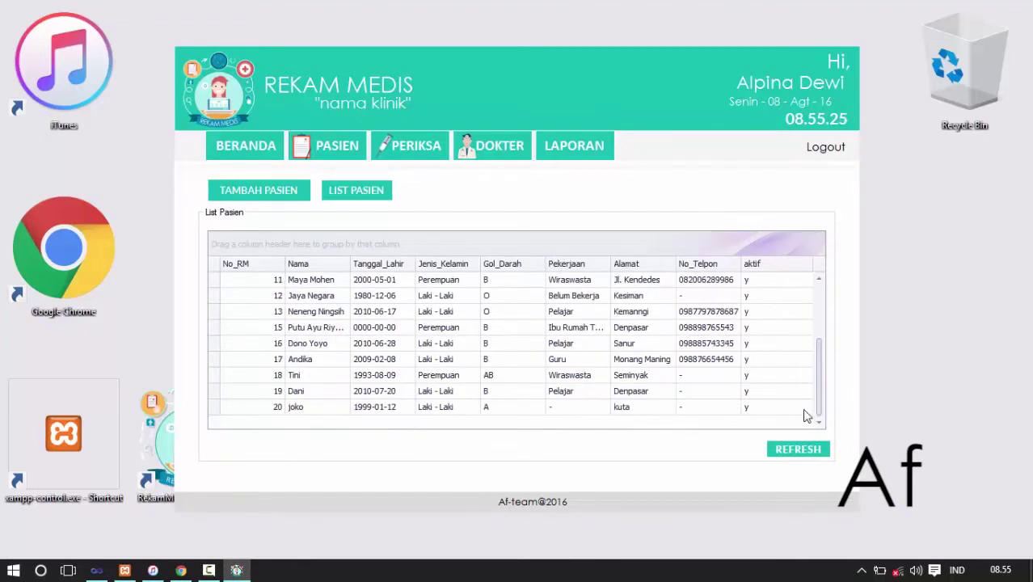
pyautogui.click(317, 410)
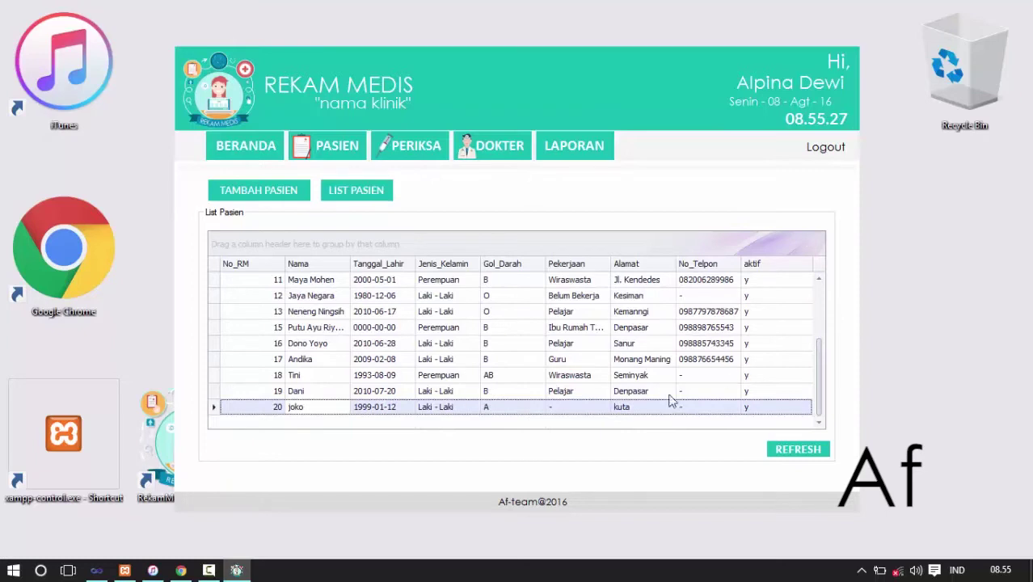
pyautogui.scroll(2, 820, 331)
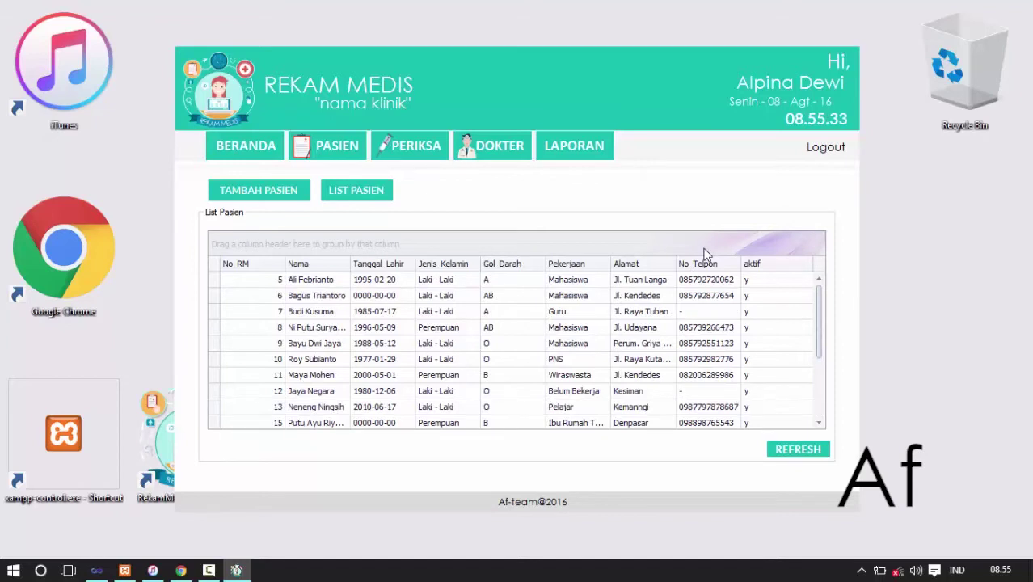
pyautogui.hotkey('ctrl', 'f')
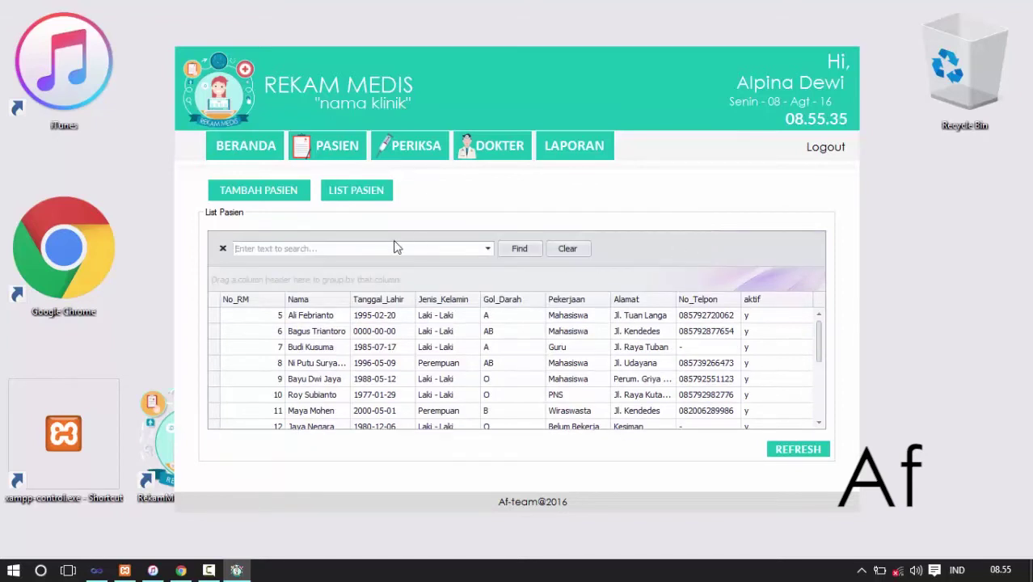
pyautogui.click(391, 248)
pyautogui.write('suryaningsih')
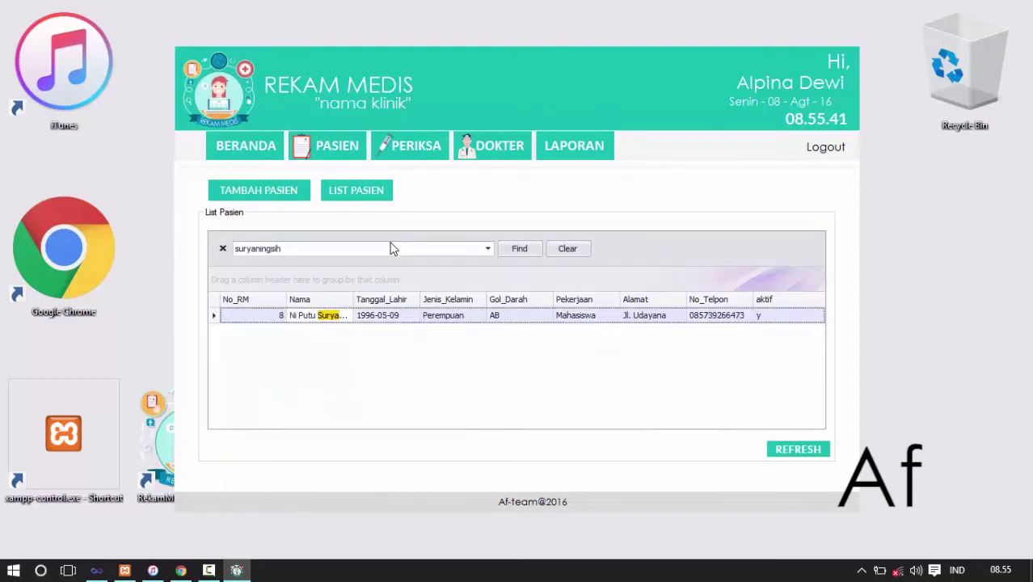
pyautogui.hotkey('ctrl', 'a')
pyautogui.press('BackSpace')
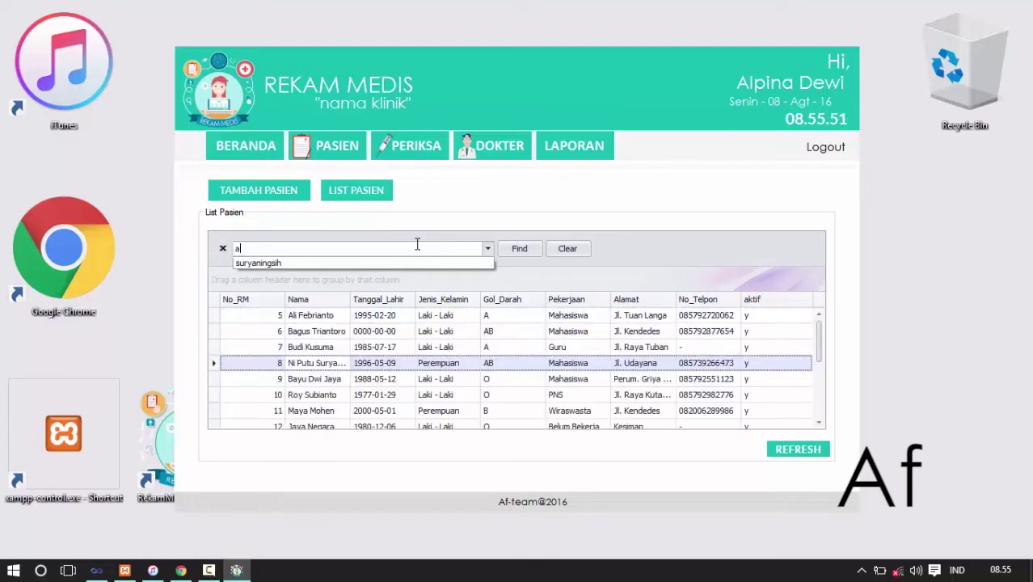
pyautogui.press('Return')
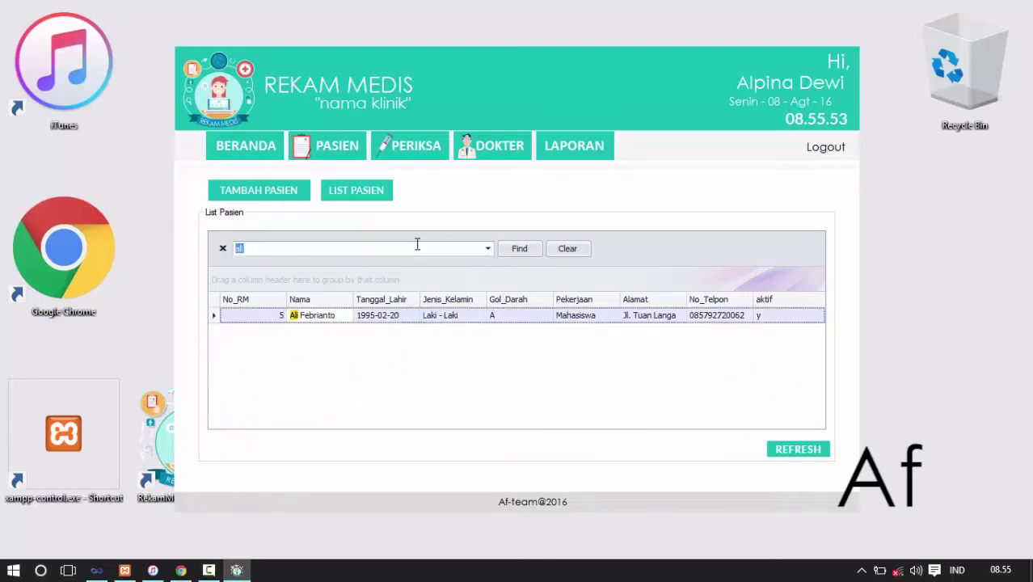
pyautogui.click(224, 249)
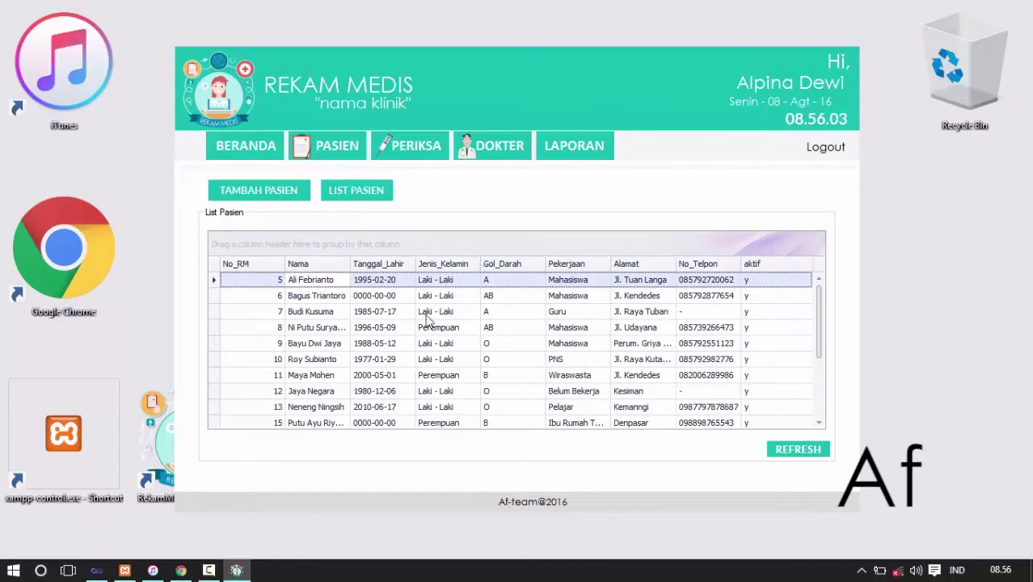
# - Open patient record 6's details and make them editable
pyautogui.click(323, 296)
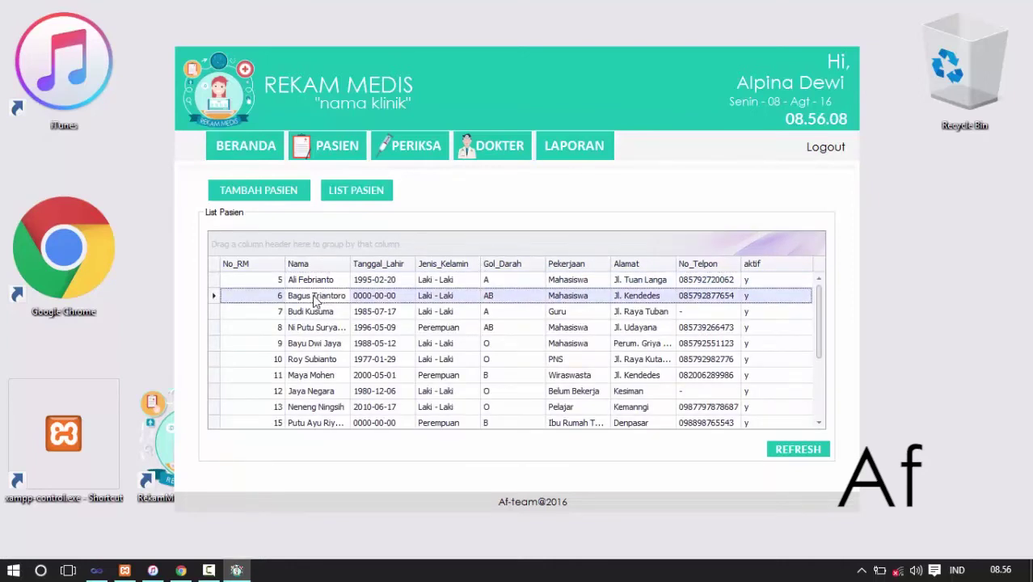
pyautogui.doubleClick(315, 299)
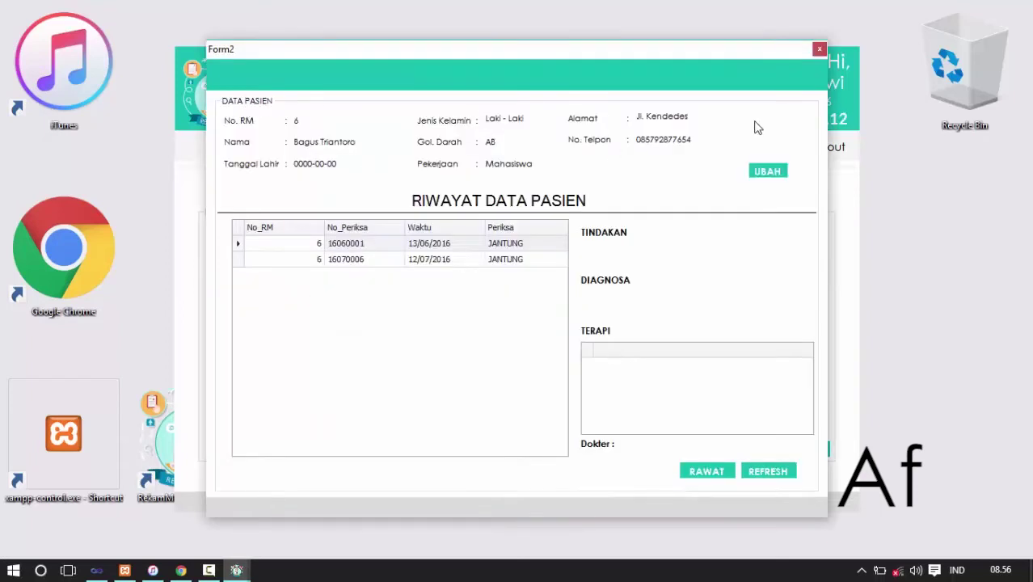
pyautogui.click(764, 173)
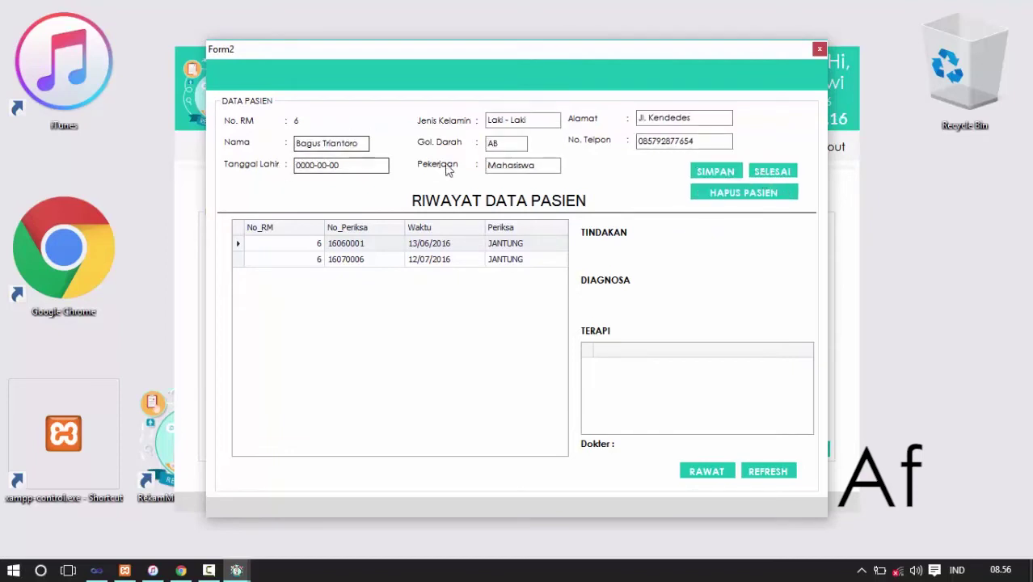
# - Replace blood type AB with O, then save and confirm the change
pyautogui.click(501, 143)
pyautogui.moveTo(501, 143); pyautogui.dragTo(440, 146)
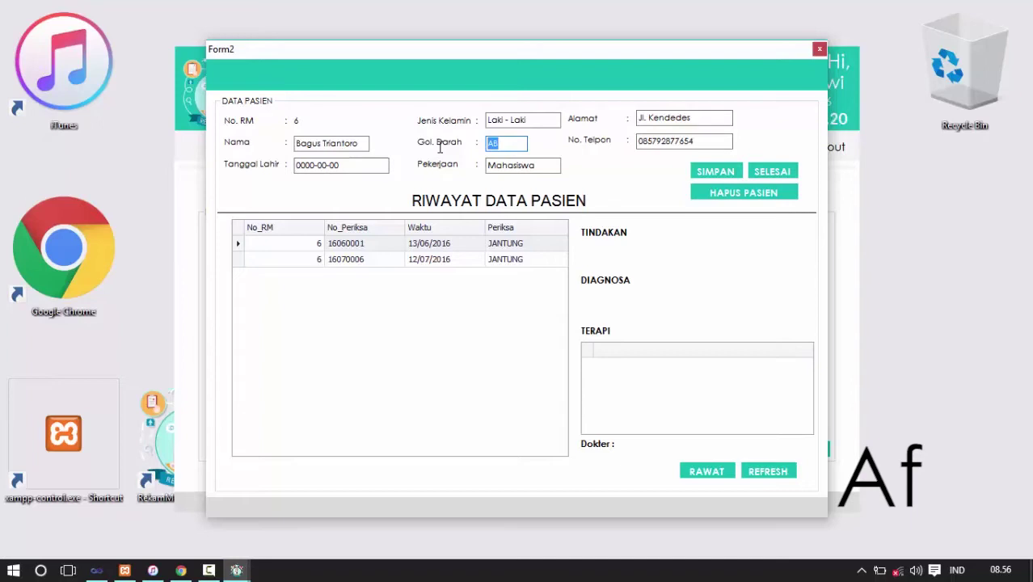
pyautogui.write('O')
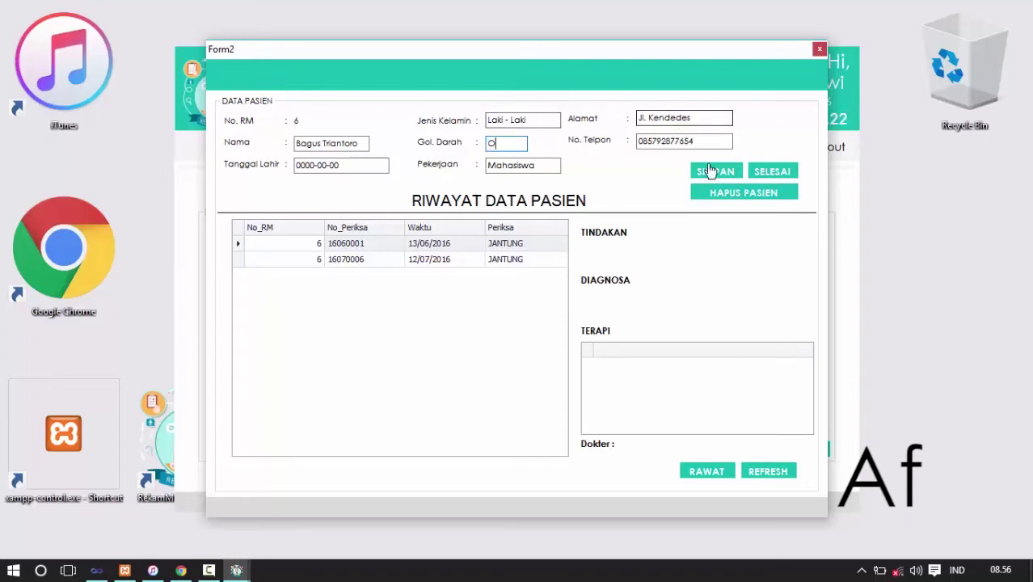
pyautogui.click(708, 174)
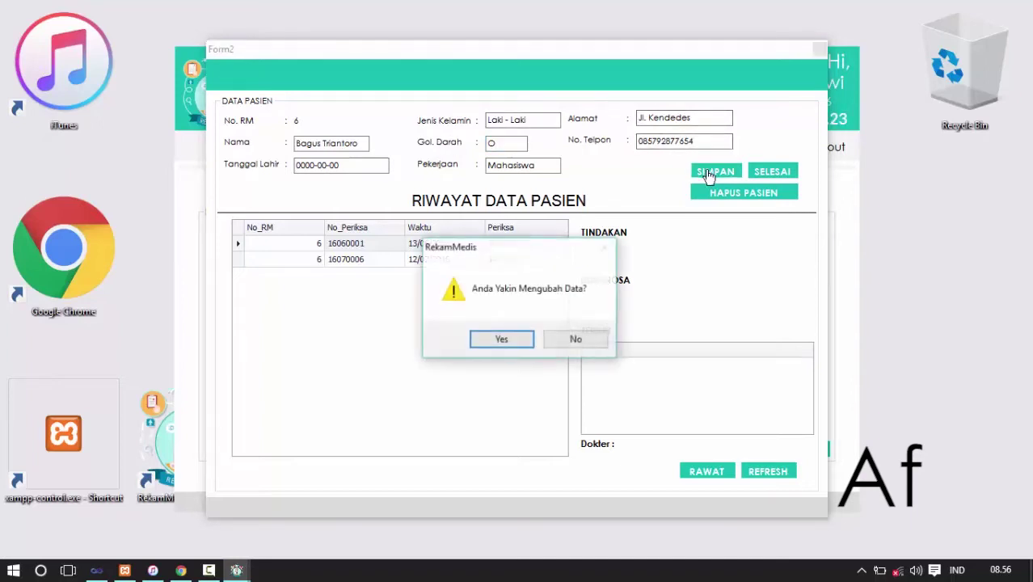
pyautogui.click(511, 338)
pyautogui.click(555, 339)
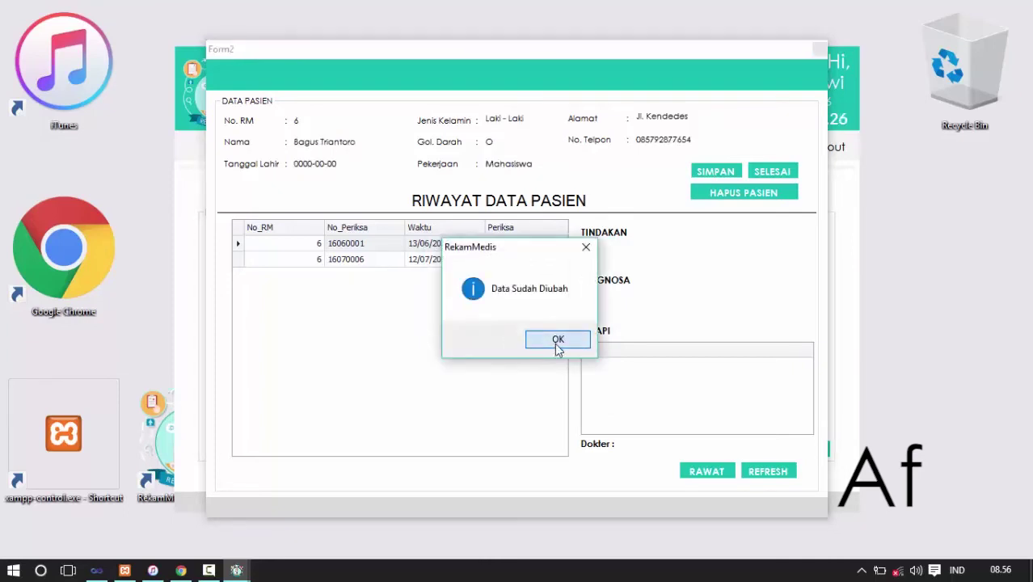
pyautogui.click(772, 173)
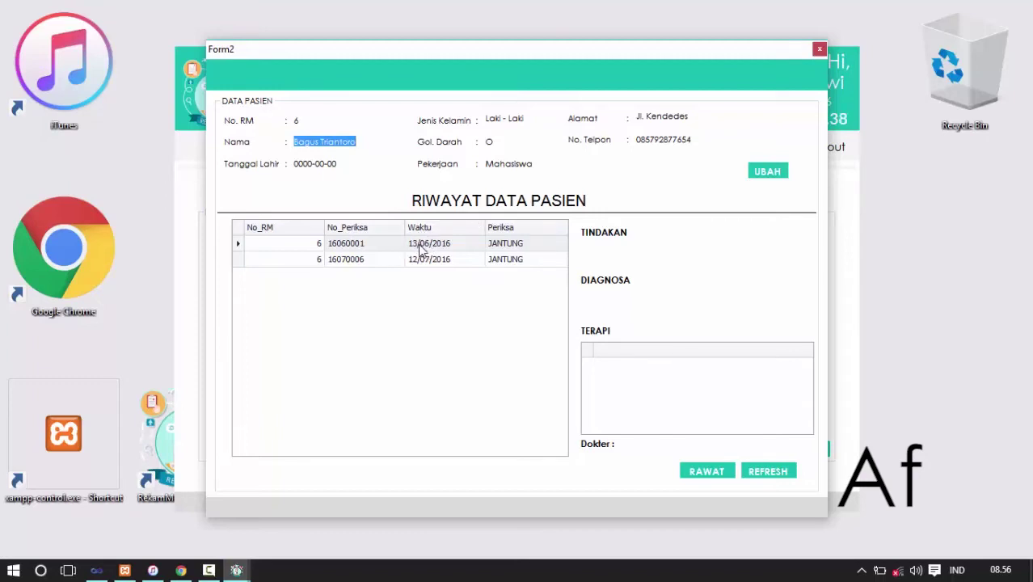
# - Review both JANTUNG exam records, including the Heating Therapy description, then start a new examination
pyautogui.click(423, 247)
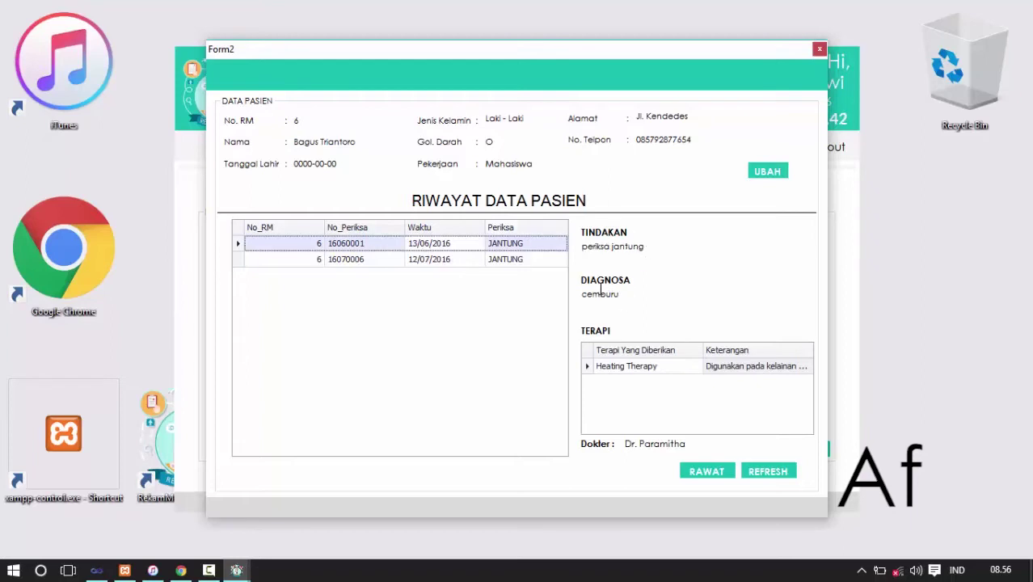
pyautogui.click(736, 367)
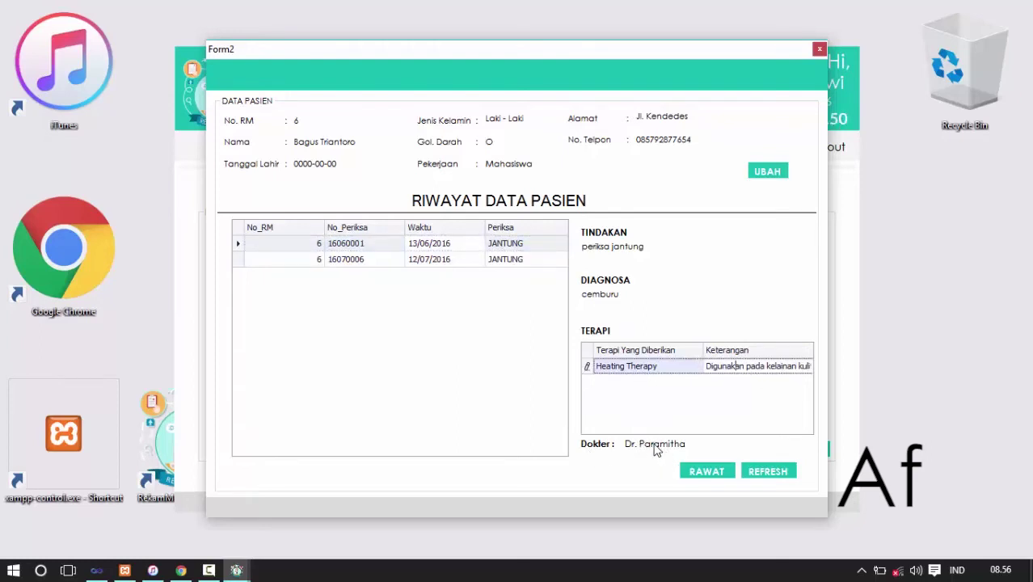
pyautogui.click(452, 260)
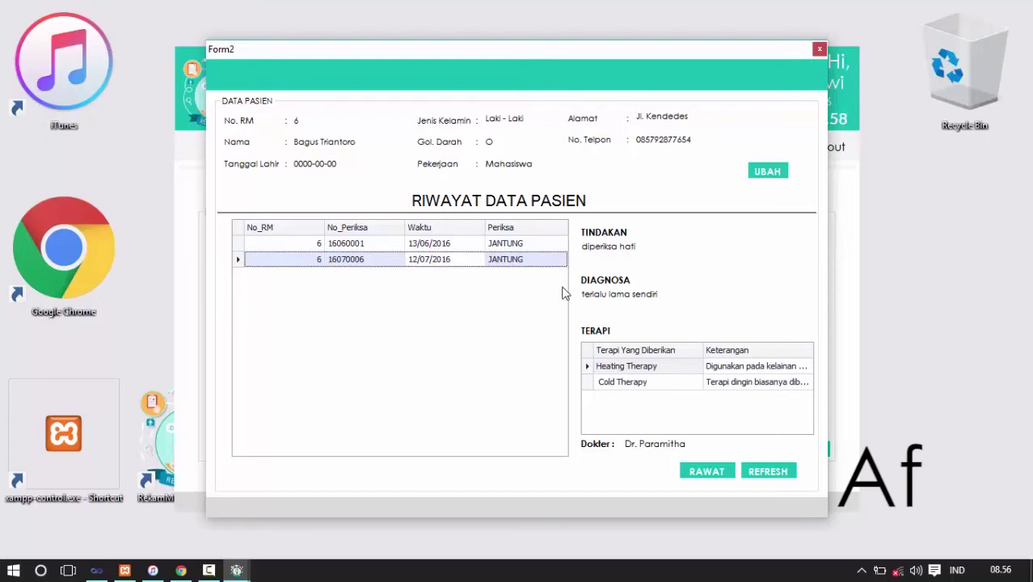
pyautogui.click(706, 472)
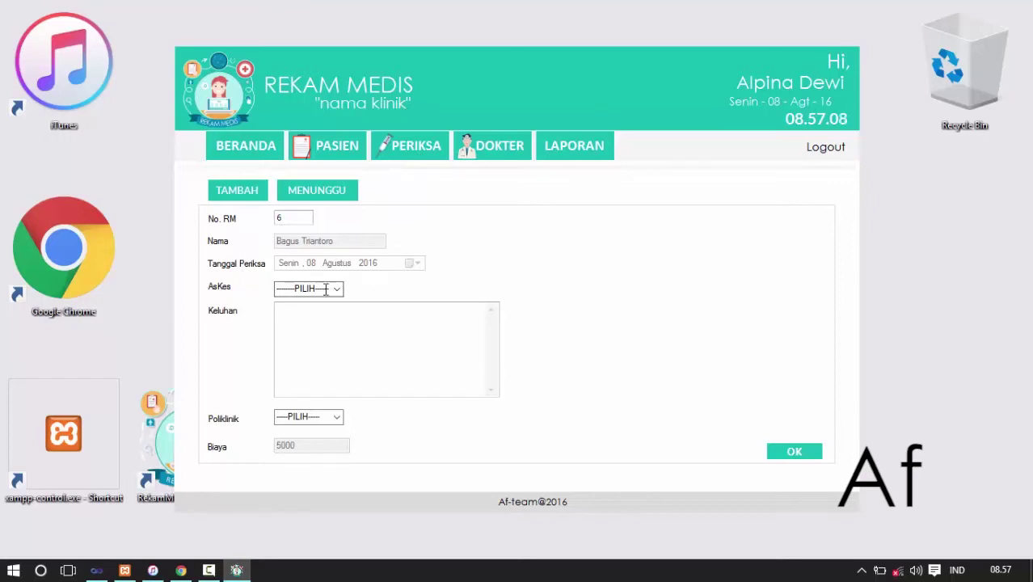
# - Queue record 7 for P05-JANTUNG under A02 - BPJS with complaint 'sakit', dismissing the confirmation
pyautogui.click(303, 219)
pyautogui.press('Return')
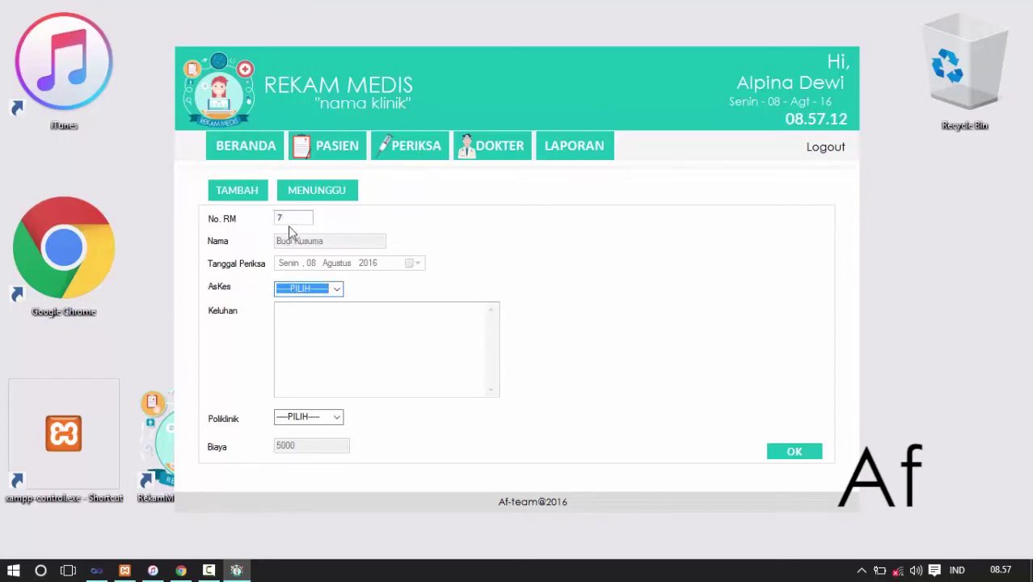
pyautogui.click(337, 291)
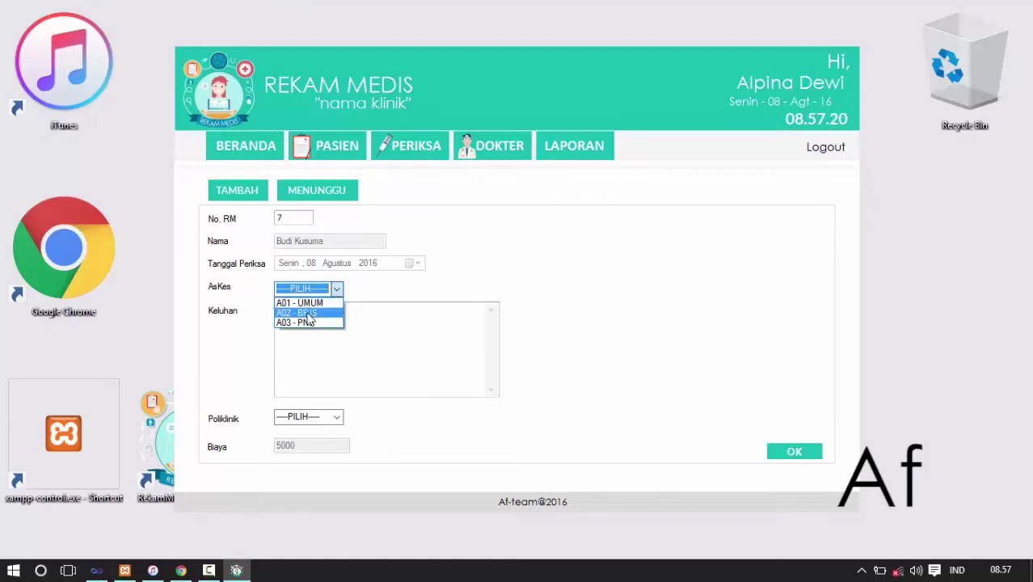
pyautogui.click(308, 312)
pyautogui.click(308, 314)
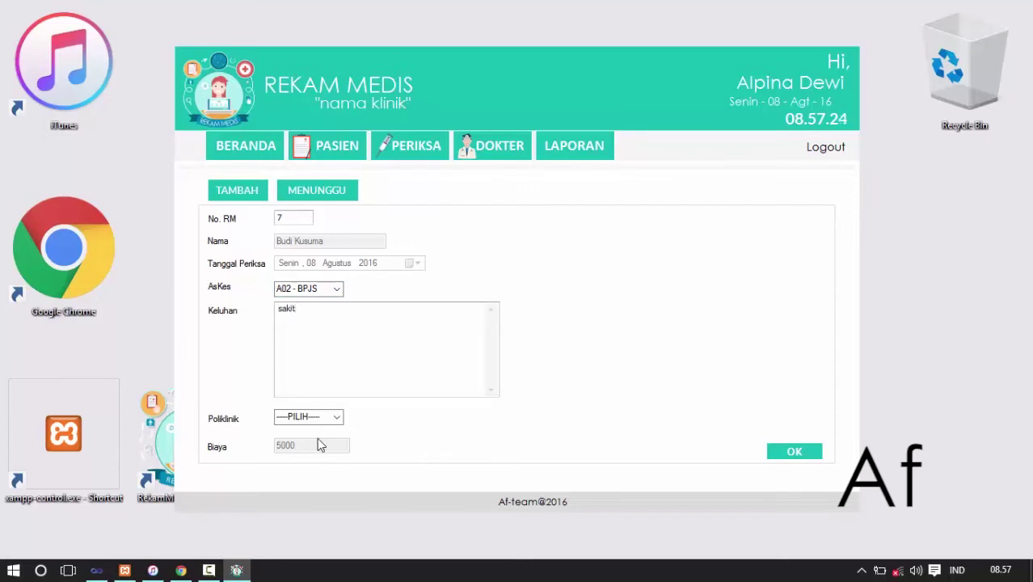
pyautogui.click(337, 416)
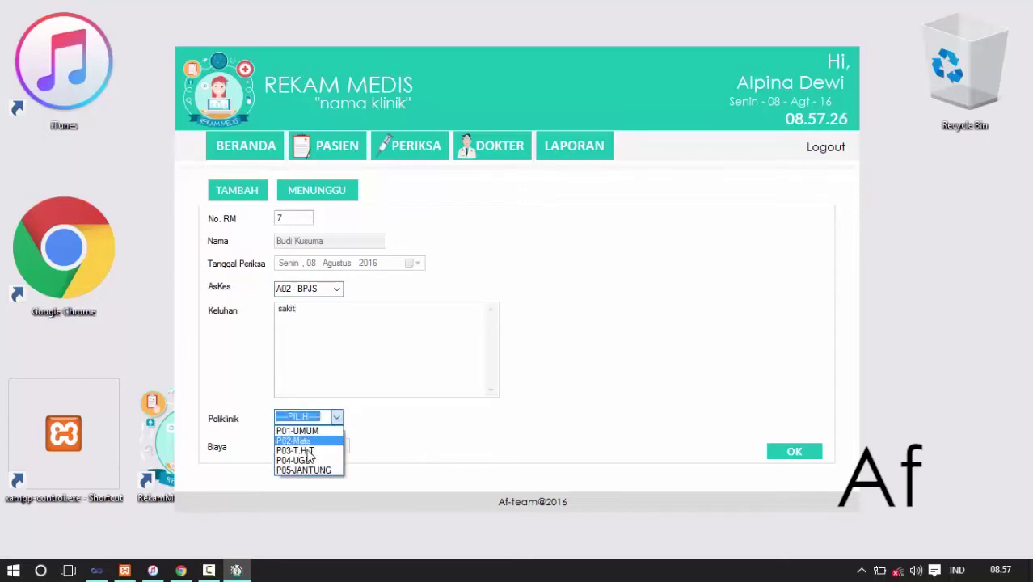
pyautogui.click(306, 473)
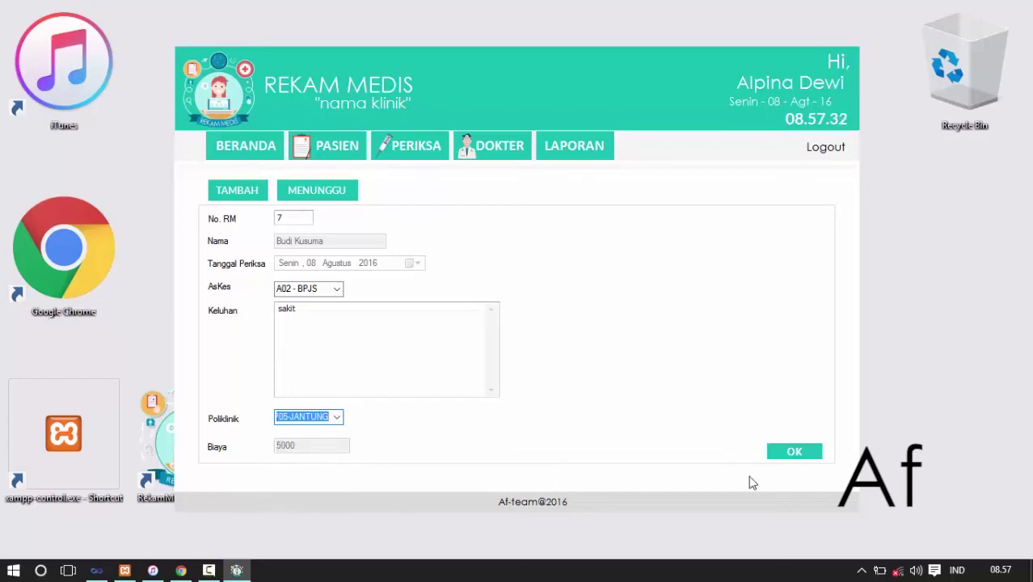
pyautogui.click(794, 454)
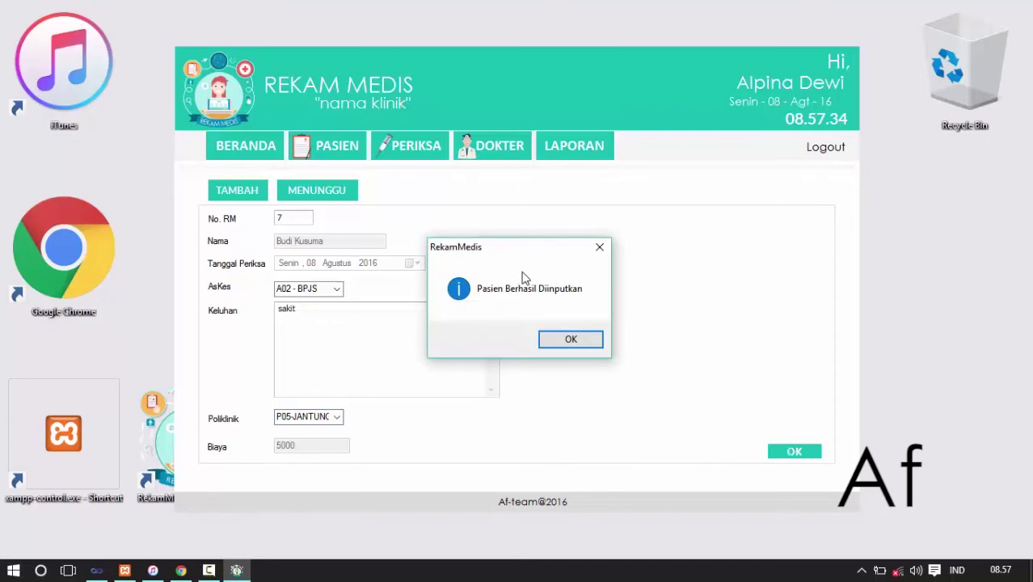
pyautogui.click(565, 340)
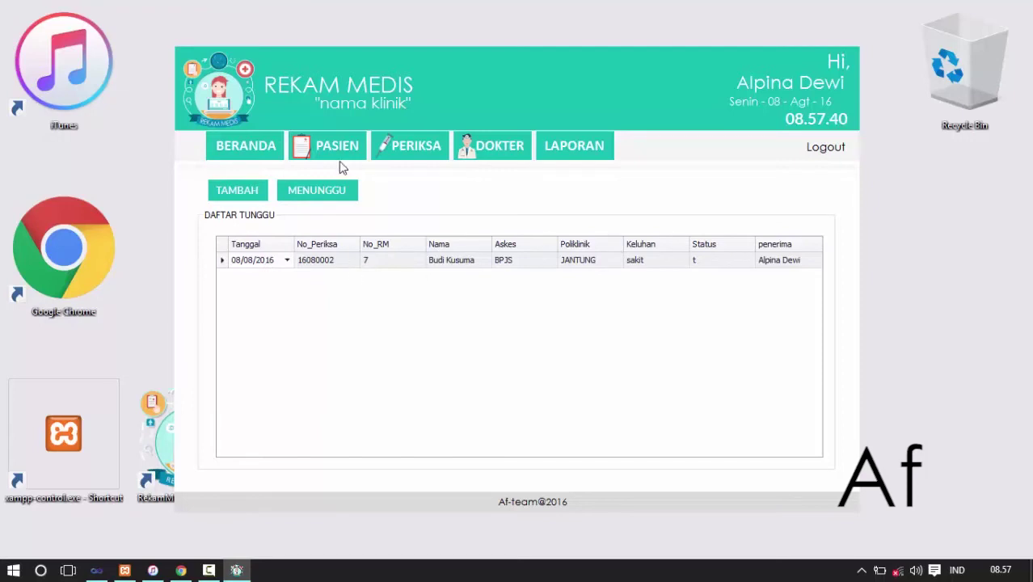
# - Browse the MENUNGGU and PERIKSA waiting lists, then show the LIST DOKTER doctor list
pyautogui.click(321, 189)
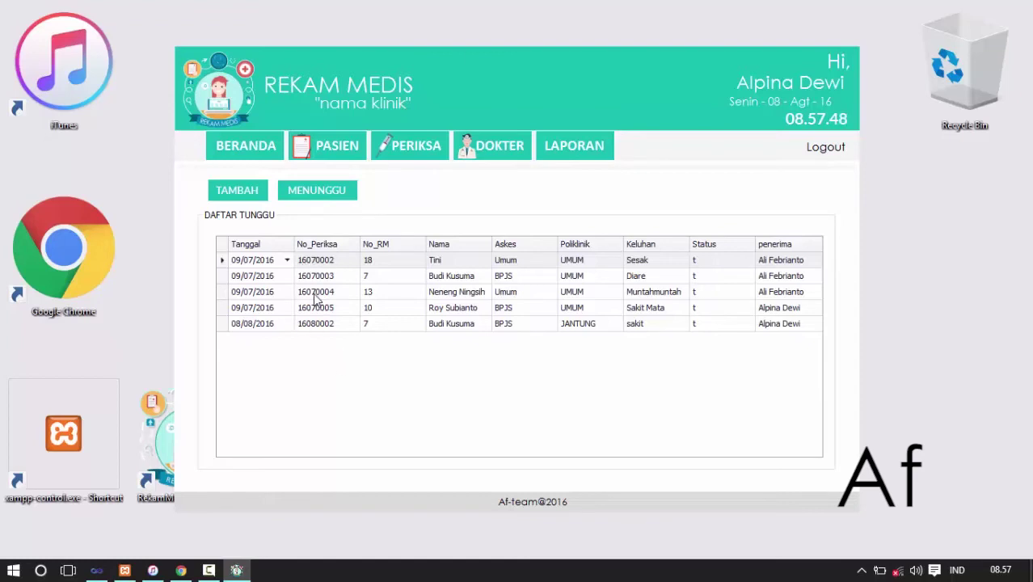
pyautogui.click(429, 163)
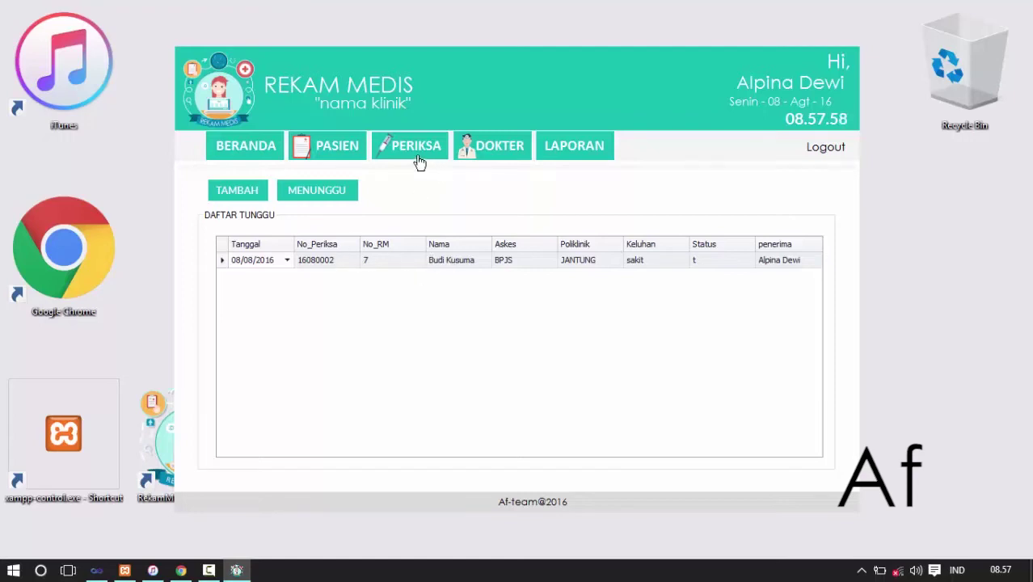
pyautogui.click(510, 155)
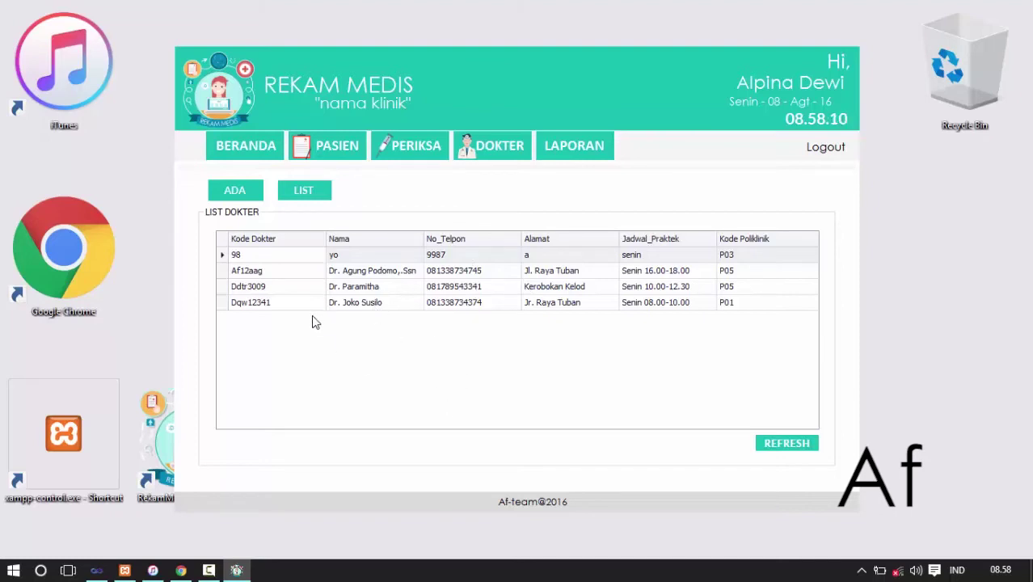
# - Filter the doctor list to those currently available (ADA), then go to the LAPORAN page
pyautogui.click(242, 192)
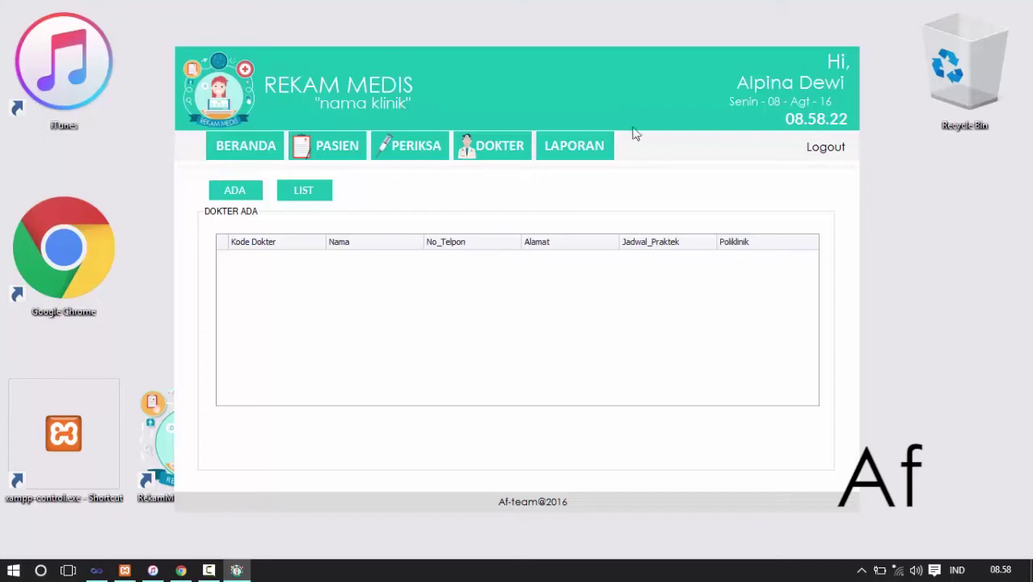
pyautogui.click(584, 153)
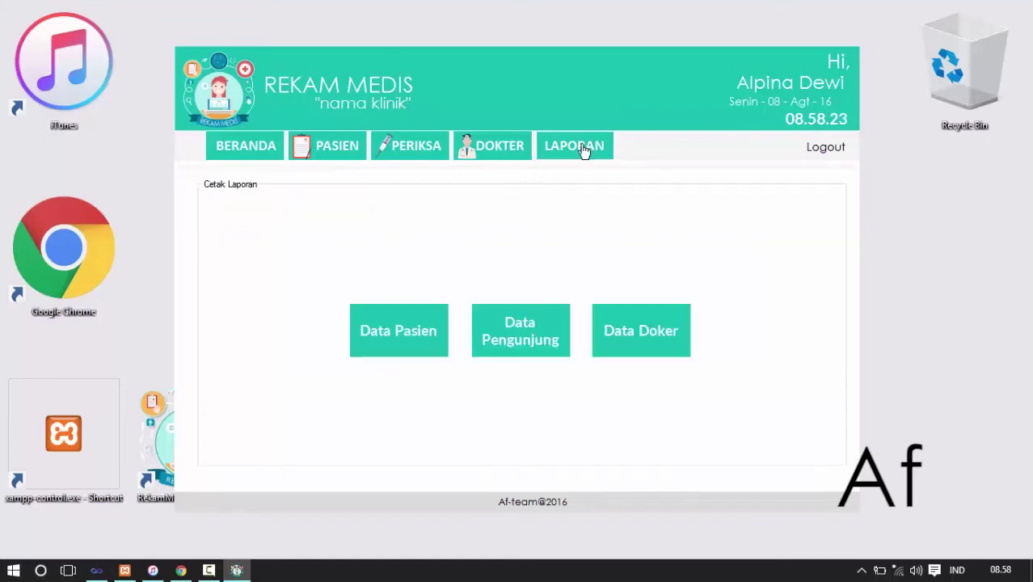
# - Preview the Data Pasien patient report and close it
pyautogui.click(399, 325)
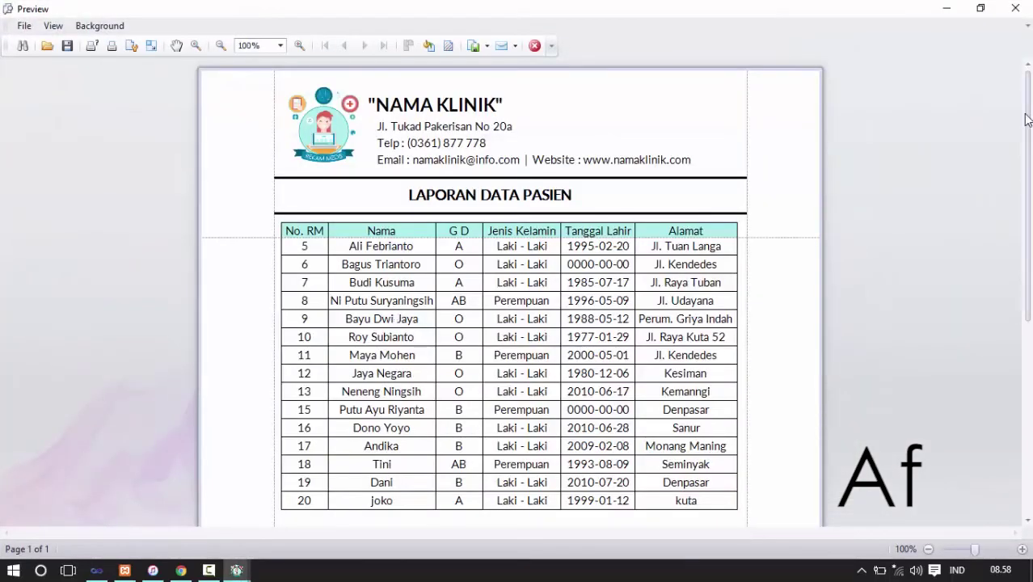
pyautogui.moveTo(1029, 84); pyautogui.dragTo(719, 83)
pyautogui.click(534, 45)
# - Preview the Data Pengunjung visit report, scroll through its visits, and close it
pyautogui.click(512, 324)
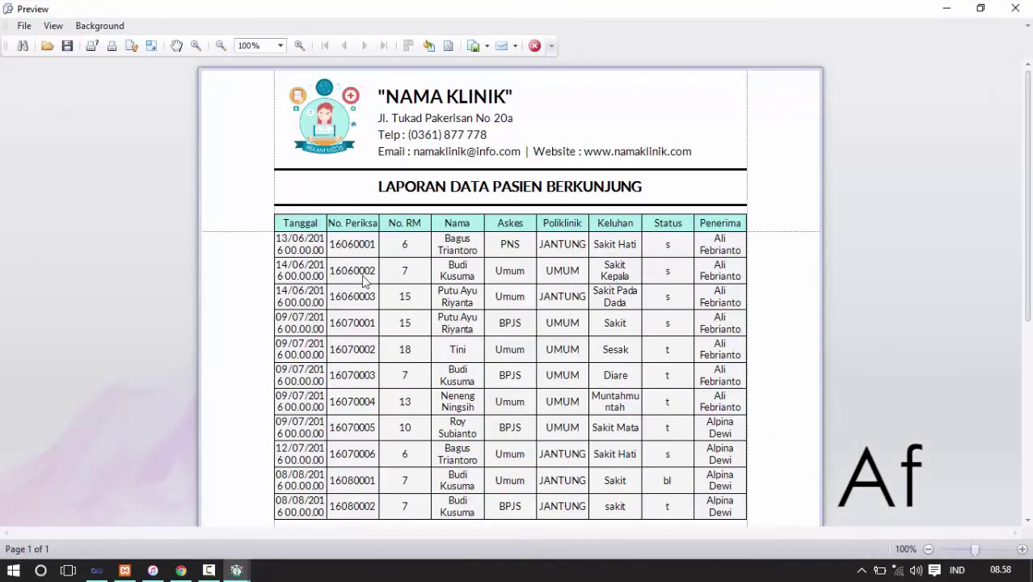
pyautogui.moveTo(1028, 142); pyautogui.dragTo(1031, 210)
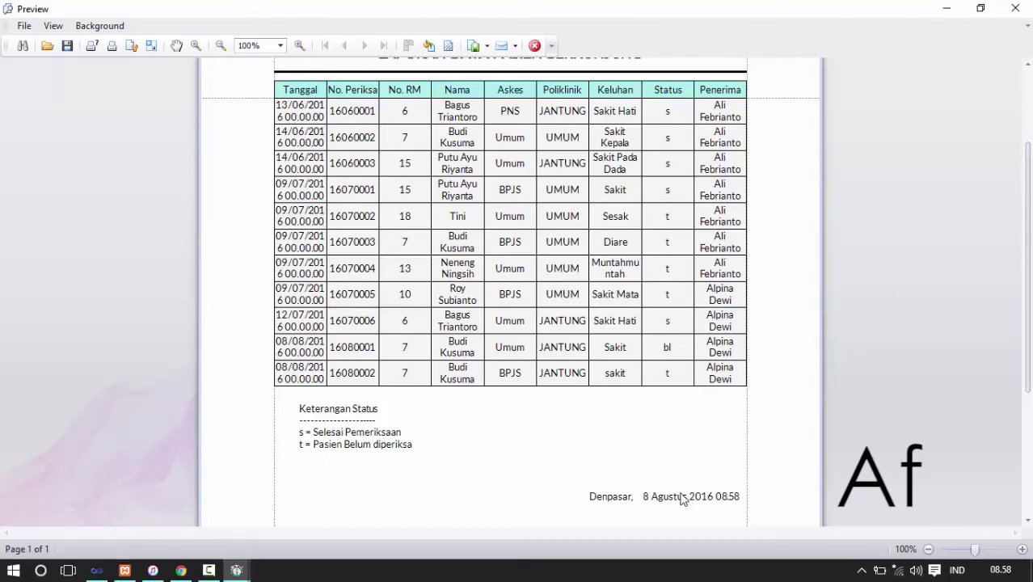
pyautogui.moveTo(1026, 244); pyautogui.dragTo(1026, 211)
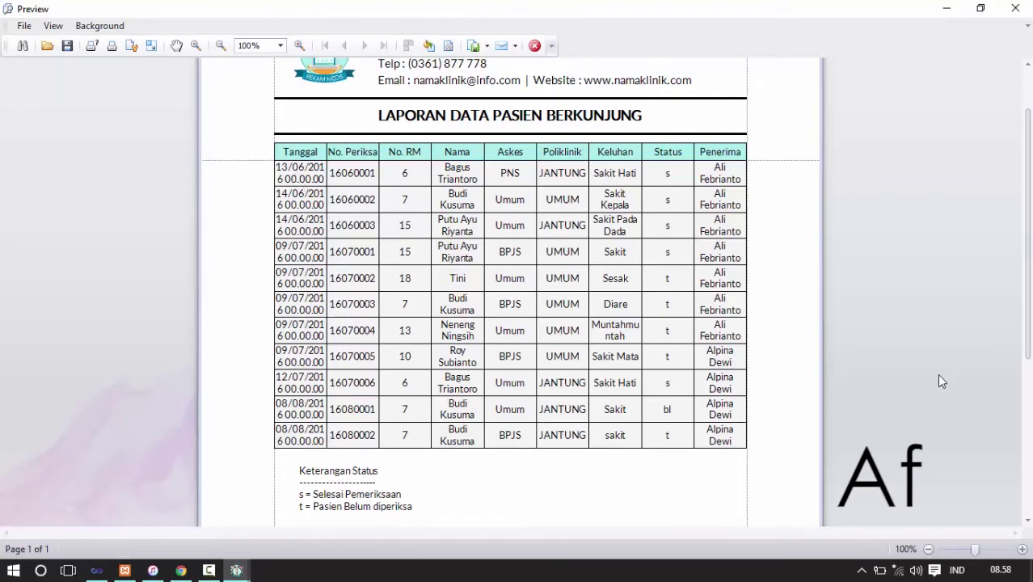
pyautogui.moveTo(1027, 232); pyautogui.dragTo(1027, 194)
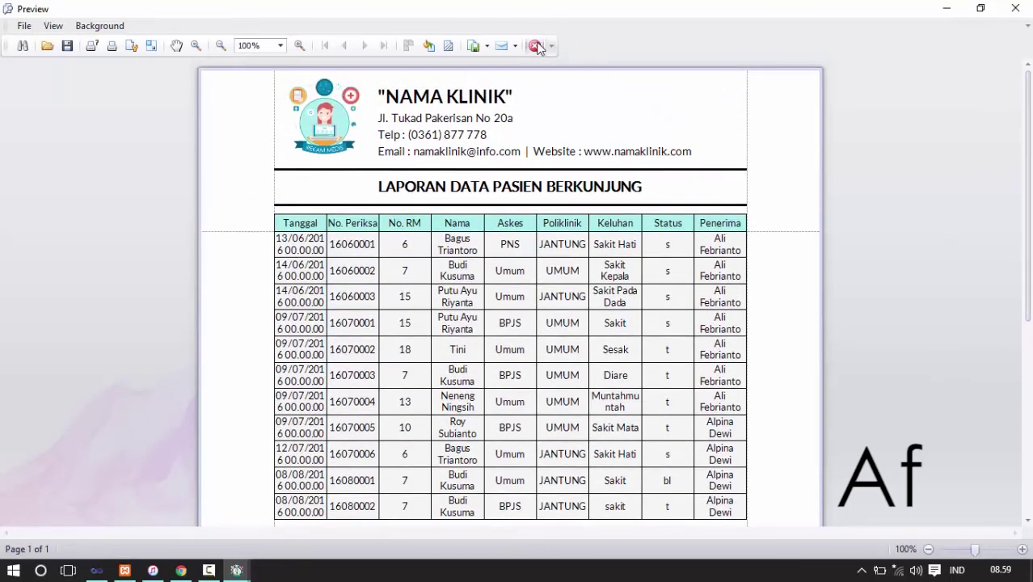
pyautogui.click(534, 46)
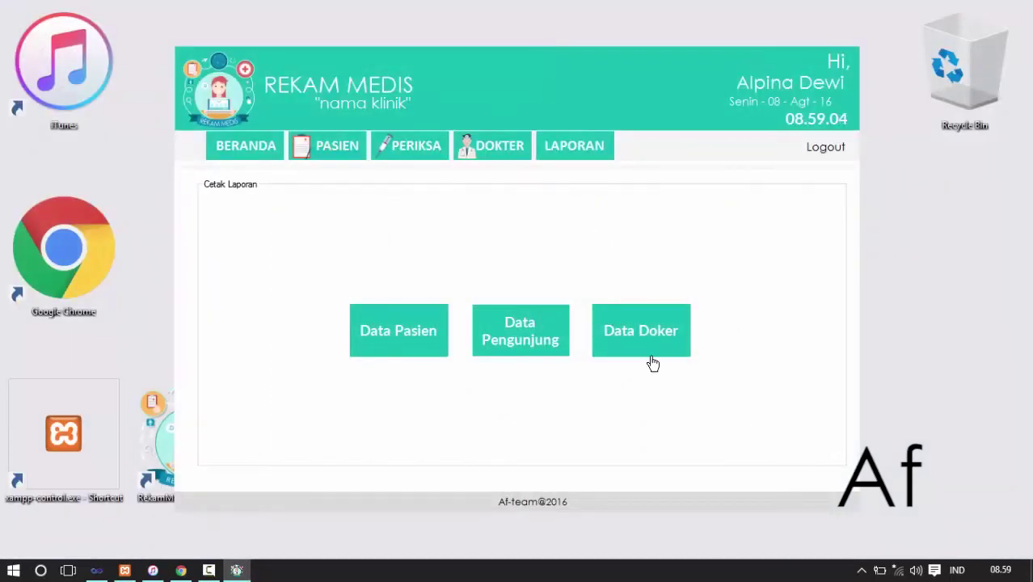
# - Preview and close the Data Dokter doctor report, then start logging out
pyautogui.click(618, 338)
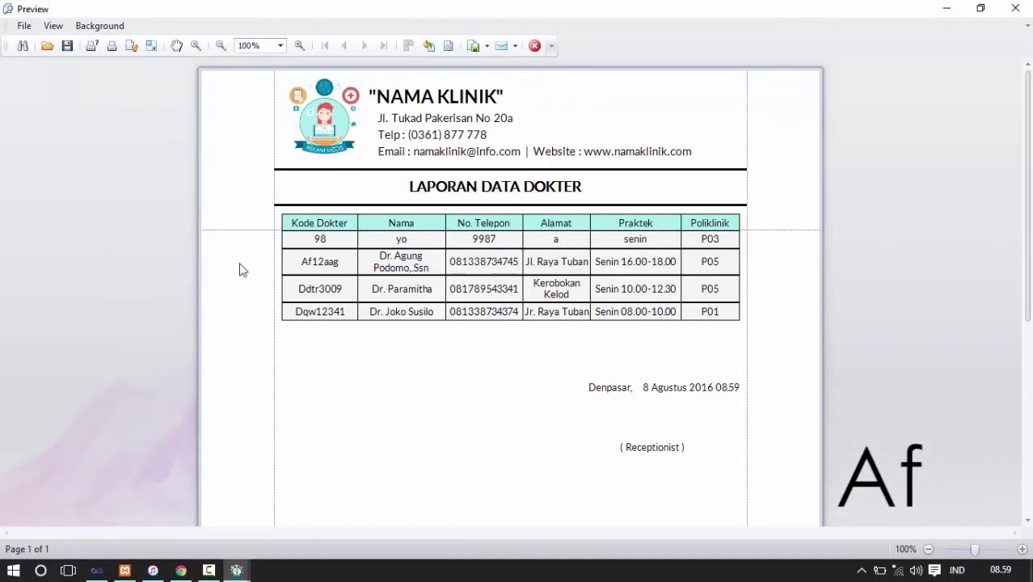
pyautogui.click(534, 46)
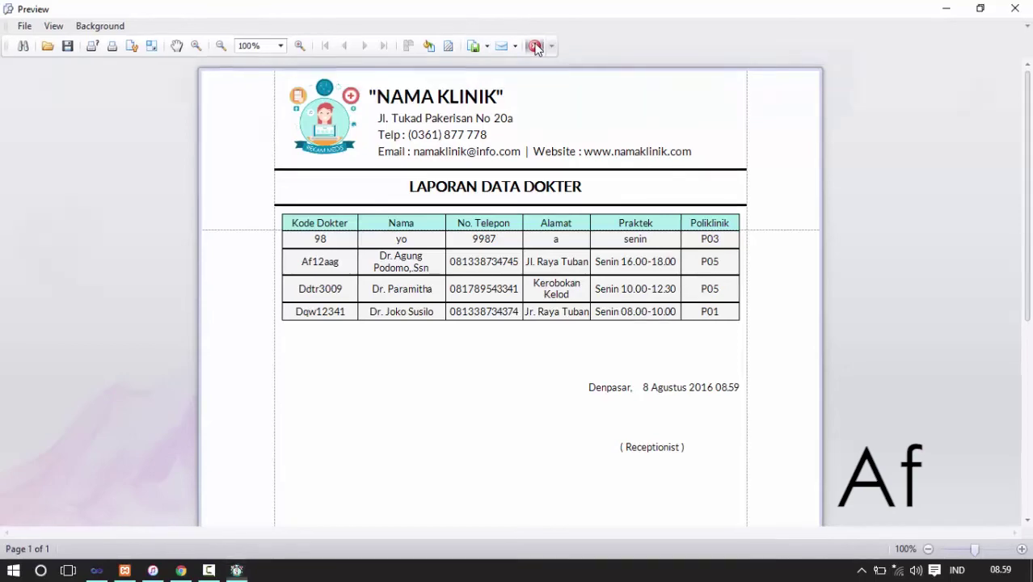
pyautogui.click(831, 152)
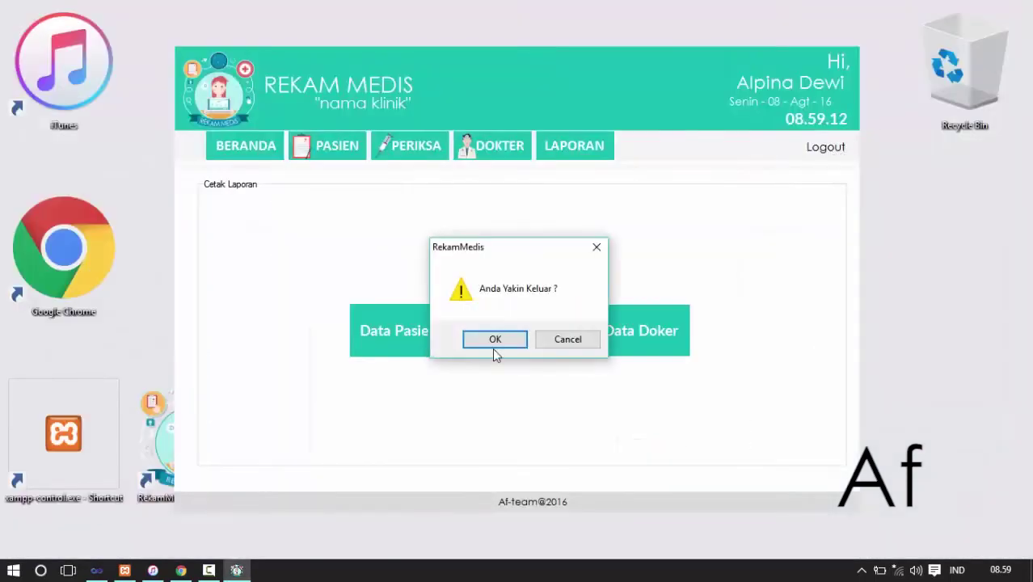
# - Confirm 'Anda Yakin Keluar ?' with OK to end the receptionist session
pyautogui.click(495, 339)
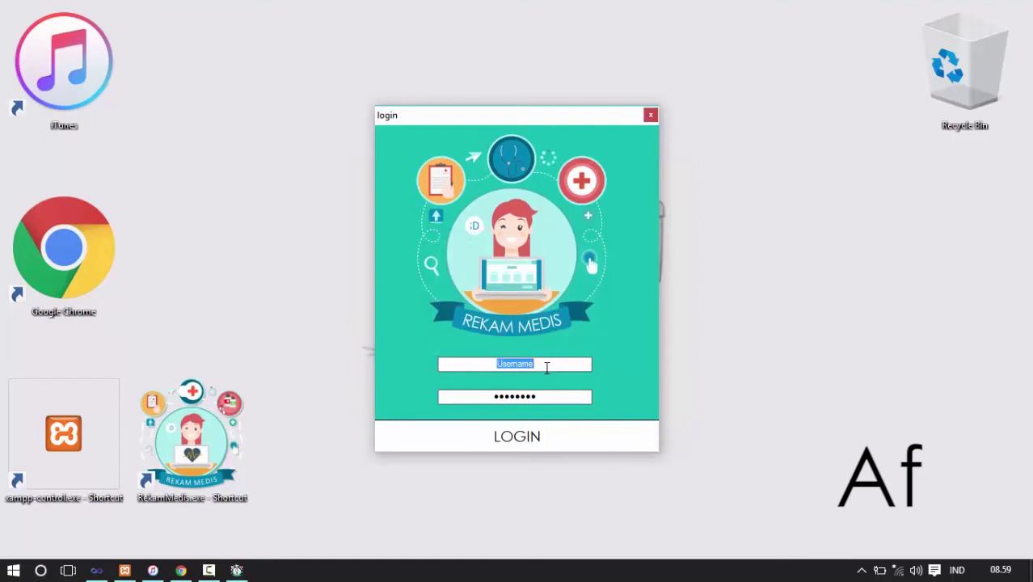
pyautogui.write('paramitha')
# - Enter the doctor's username and password and log in
pyautogui.press('Tab')
pyautogui.write('pa')
pyautogui.click(528, 437)
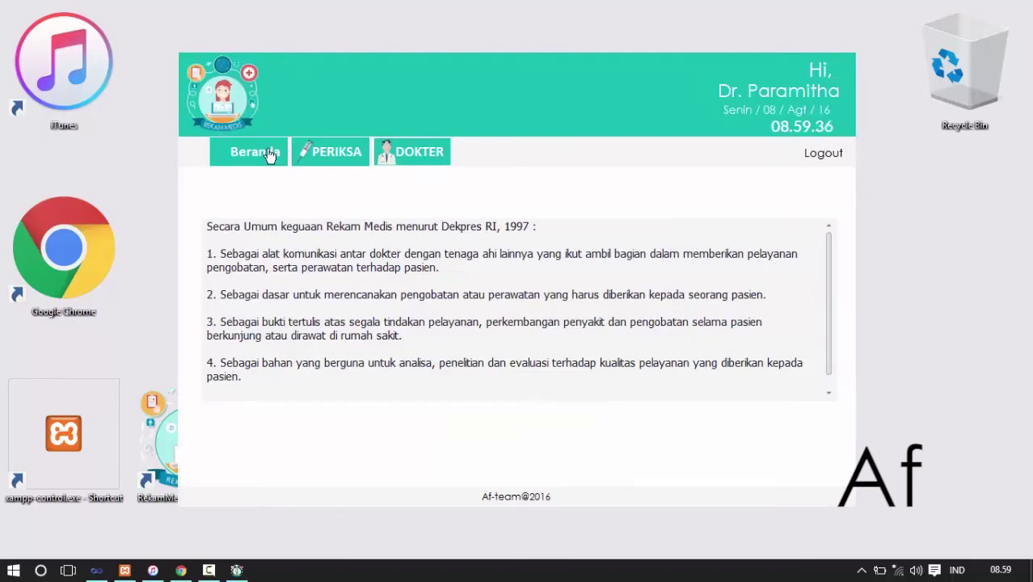
# - Browse the PERIKSA, SELESAI and doctor lists, then select the record 7 patient in the waiting list
pyautogui.click(327, 160)
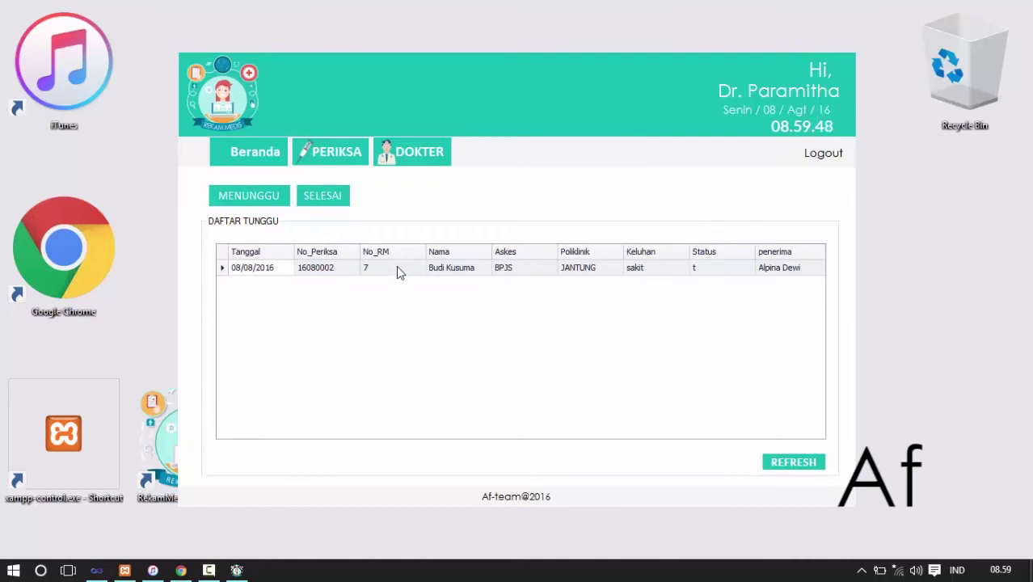
pyautogui.click(328, 203)
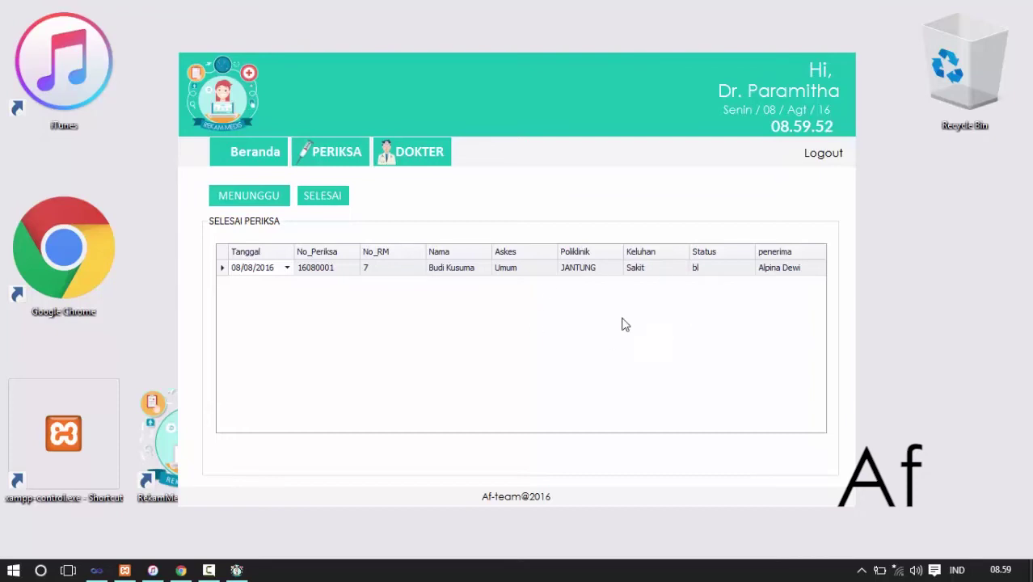
pyautogui.click(412, 160)
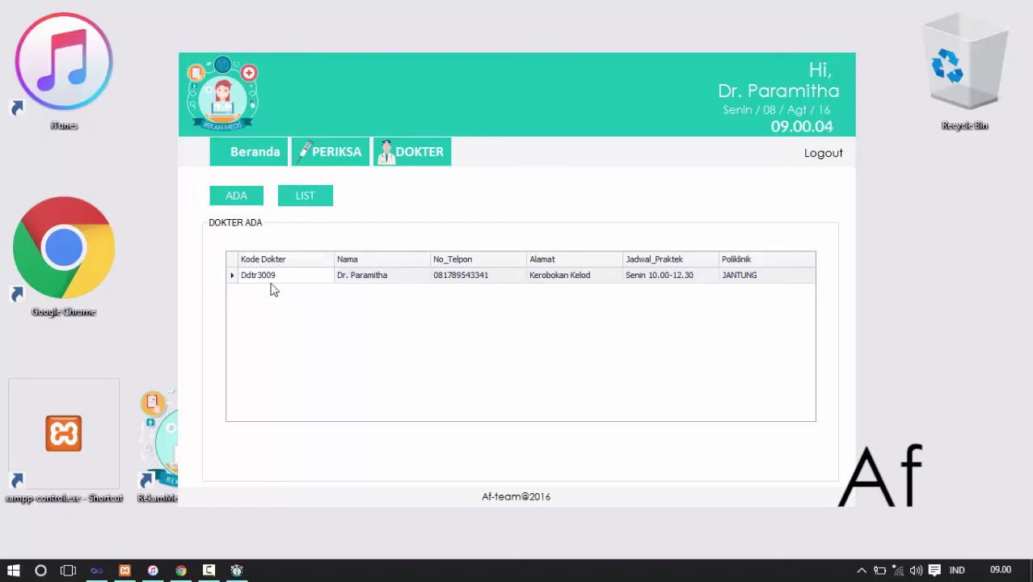
pyautogui.click(309, 202)
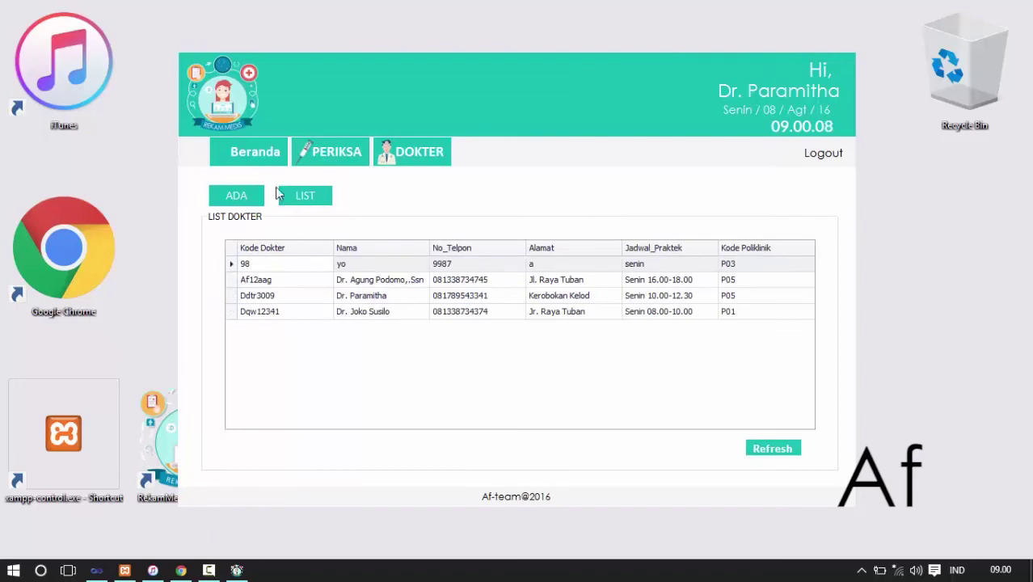
pyautogui.click(314, 164)
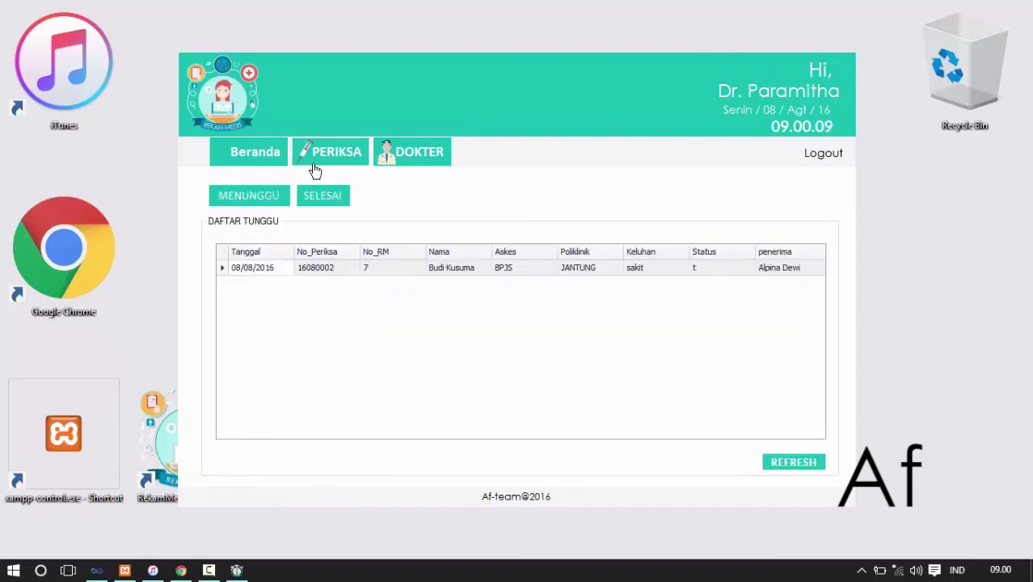
pyautogui.click(269, 270)
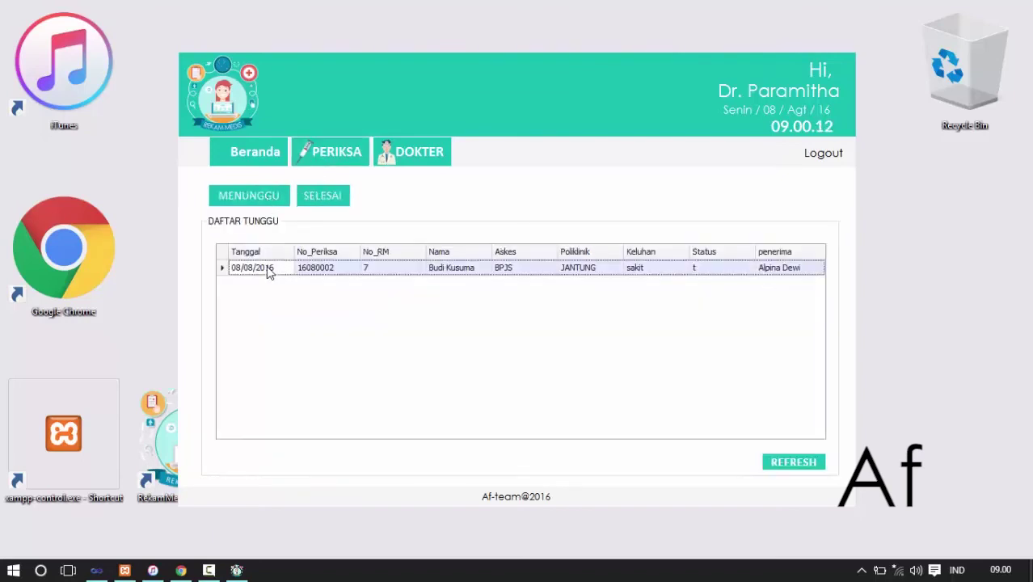
# - Open patient 7's exam form, review the past UMUM and JANTUNG exams in the history window, and close it
pyautogui.doubleClick(269, 270)
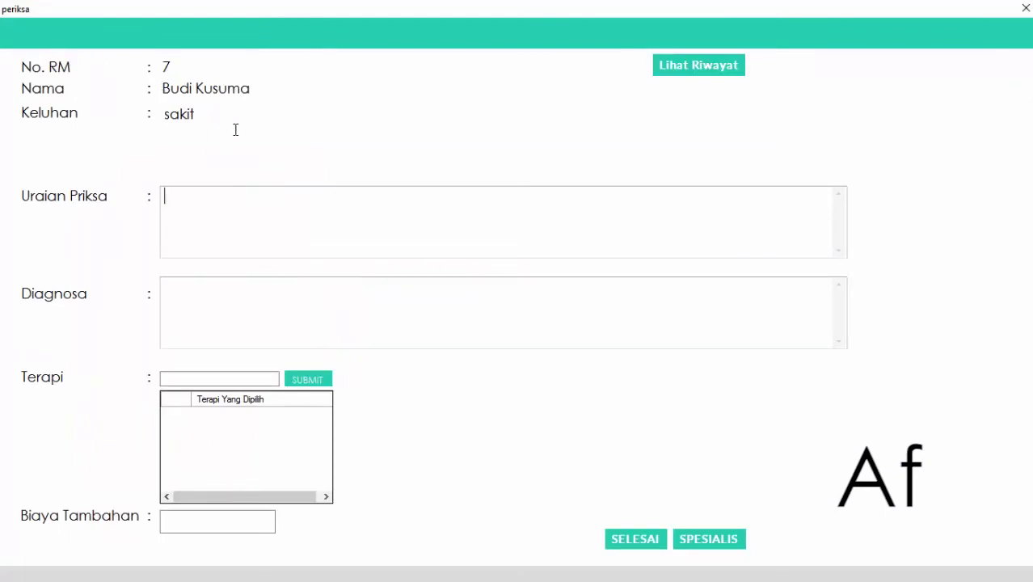
pyautogui.click(708, 68)
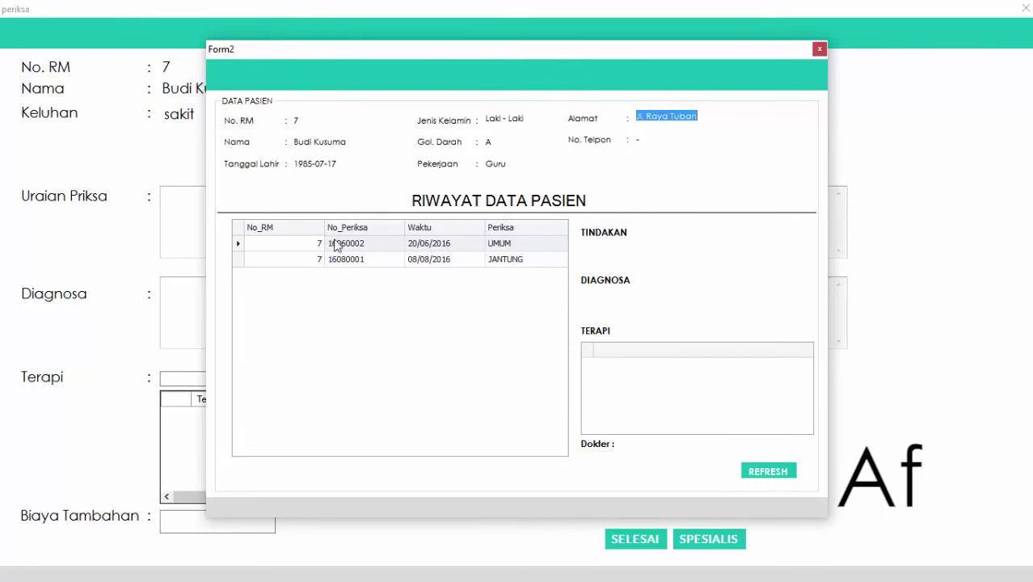
pyautogui.click(489, 256)
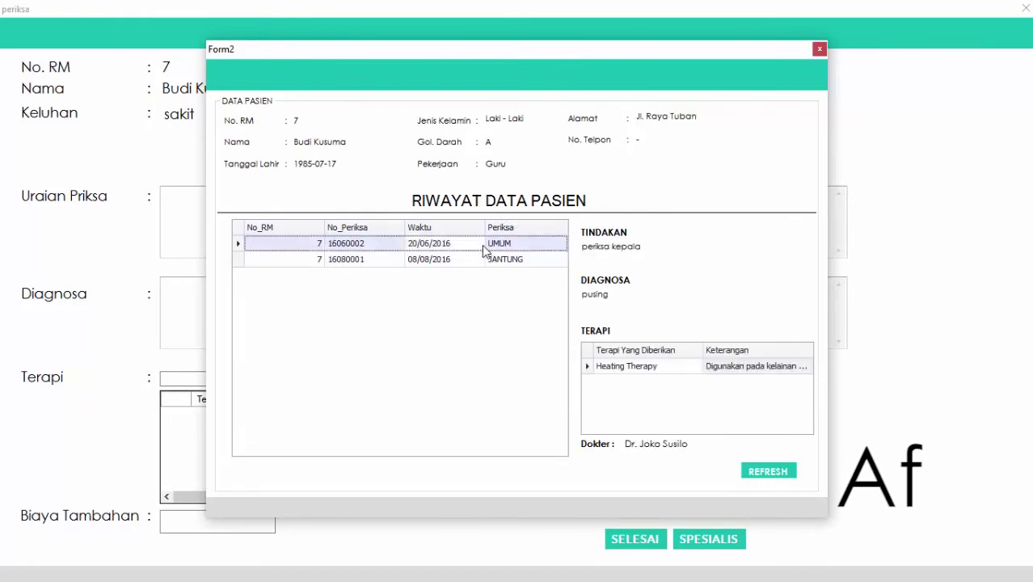
pyautogui.click(508, 262)
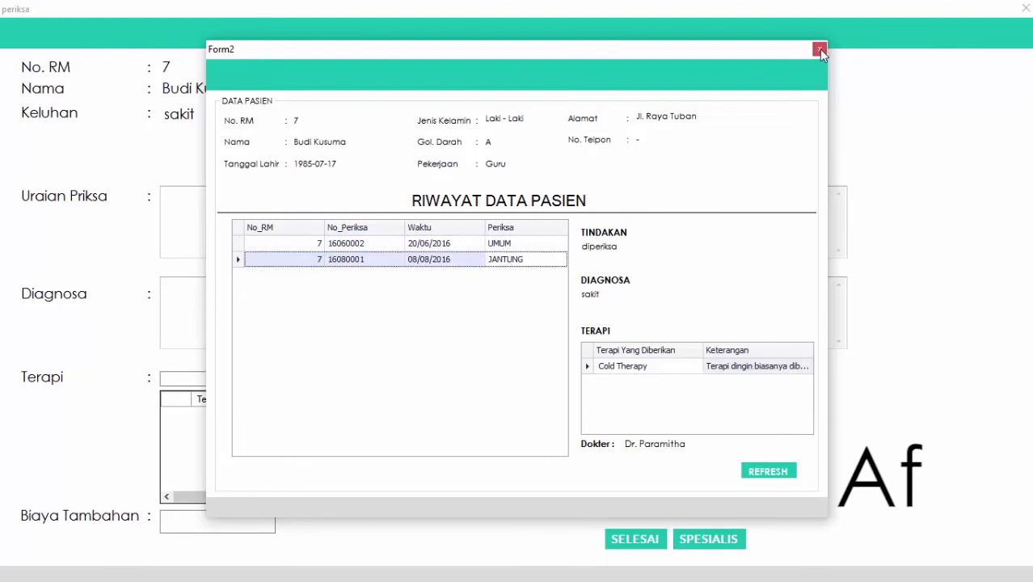
pyautogui.click(819, 49)
pyautogui.click(273, 209)
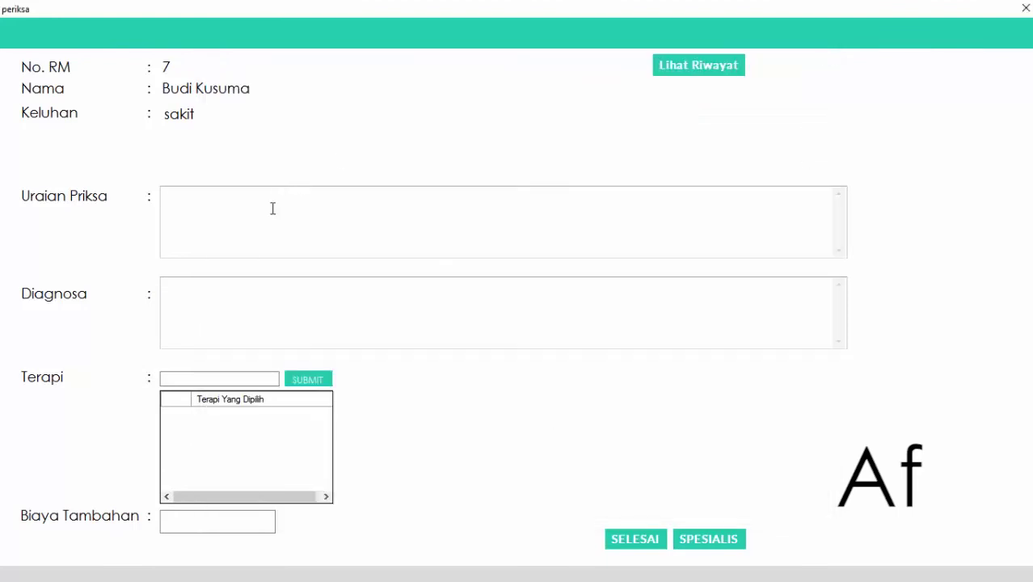
# - Fill in the examination description and diagnosis
pyautogui.write('sa')
pyautogui.press('BackSpace')
pyautogui.press('BackSpace')
pyautogui.write('0')
# - Add T04 - Cold Therapy to the chosen therapies
pyautogui.click(196, 382)
pyautogui.write('Therapy')
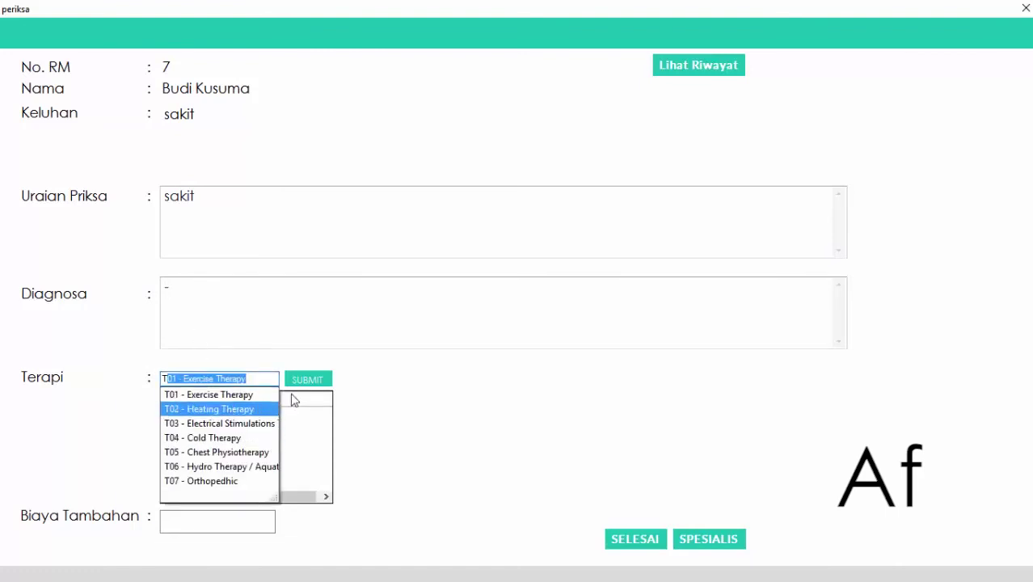
pyautogui.click(221, 437)
pyautogui.click(302, 381)
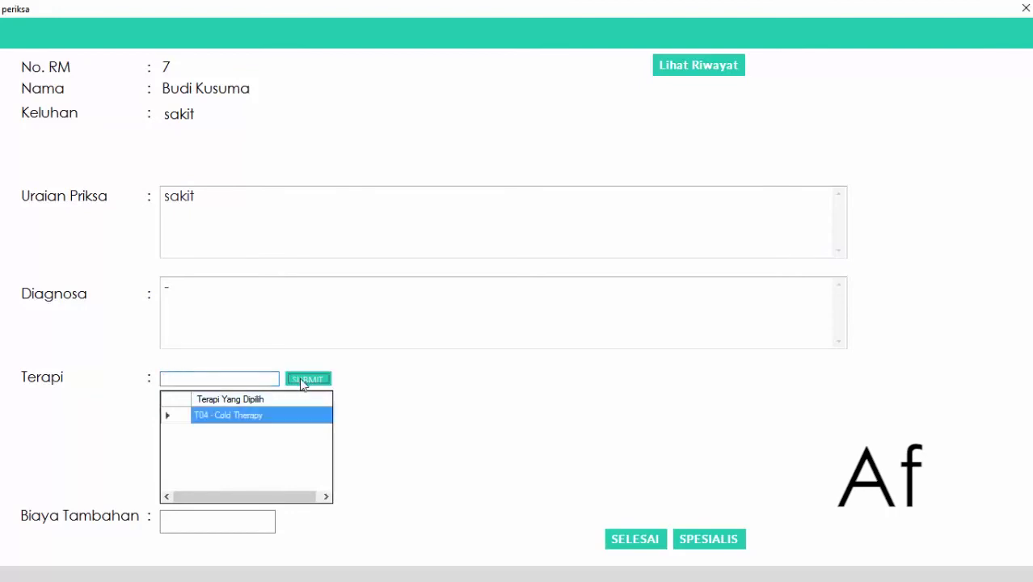
# - Enter a 50000 additional fee and finish the examination, acknowledging the message
pyautogui.click(191, 520)
pyautogui.write('0000')
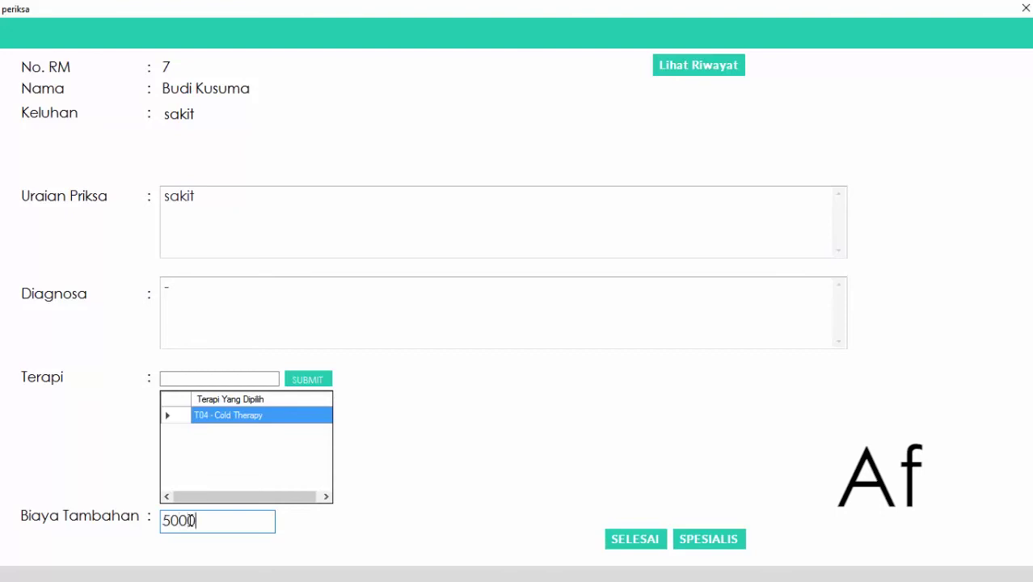
pyautogui.click(632, 545)
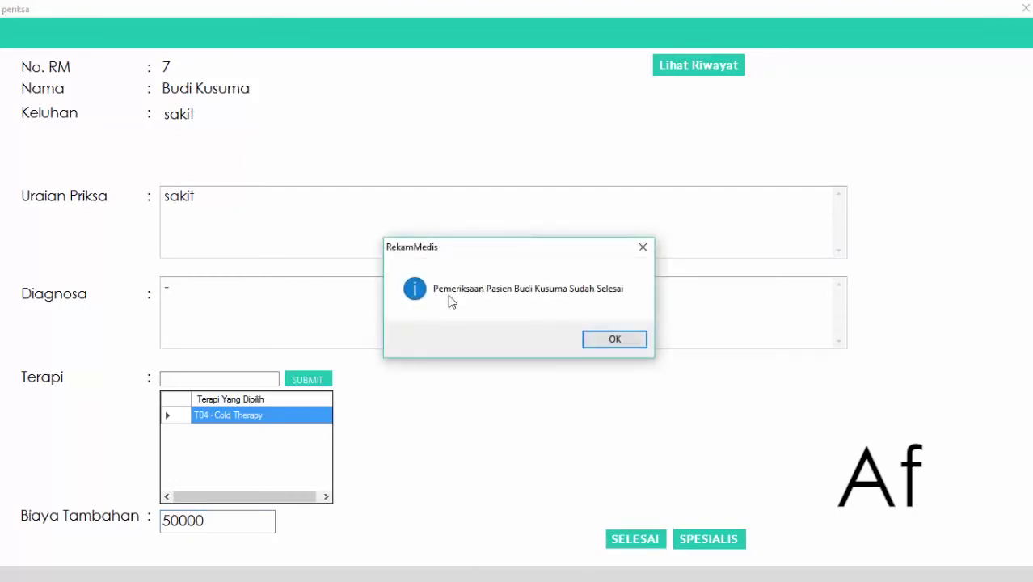
pyautogui.click(613, 337)
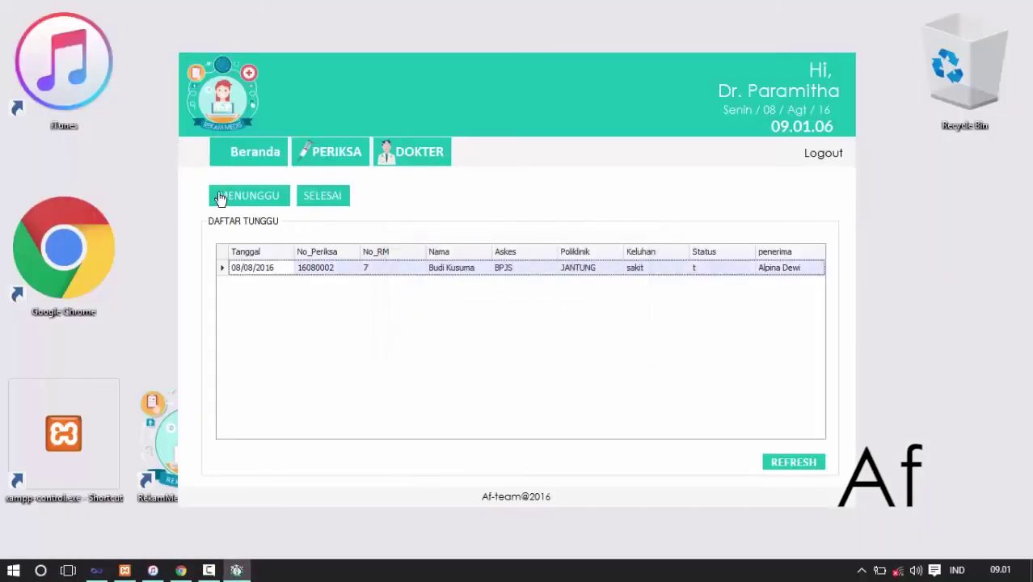
# - Check the waiting and finished lists, then log out of the doctor's account
pyautogui.click(271, 201)
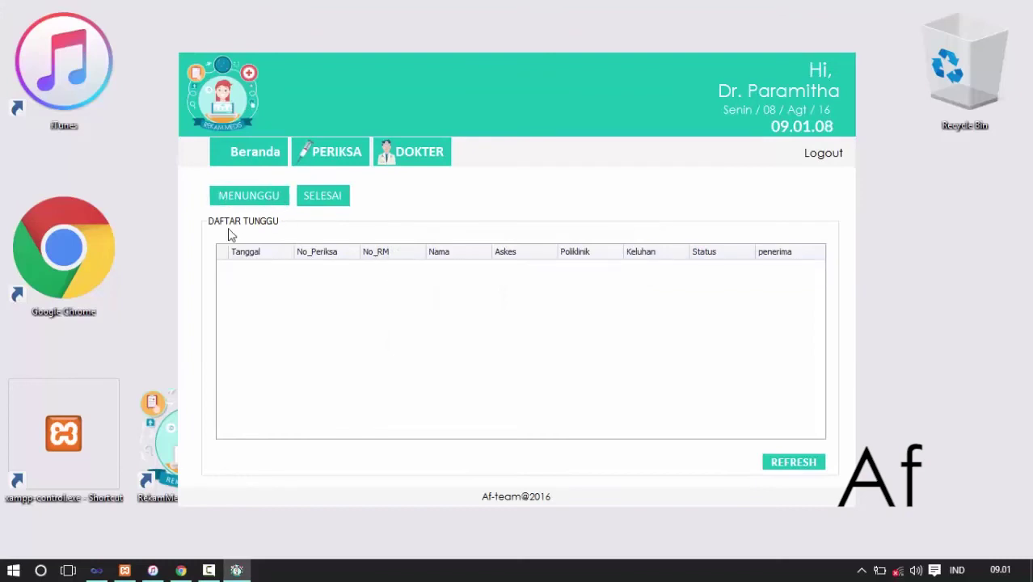
pyautogui.click(322, 197)
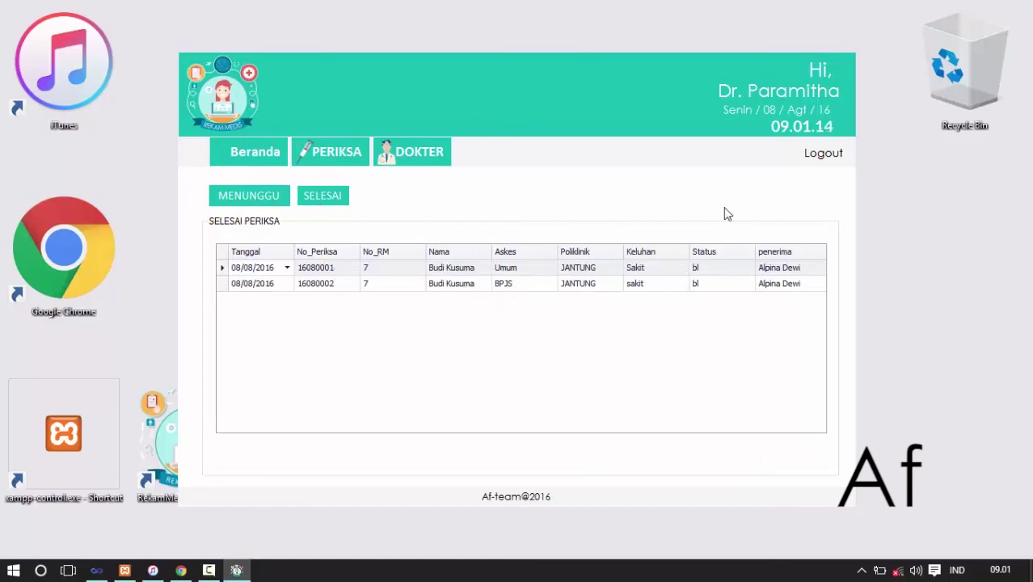
pyautogui.click(822, 153)
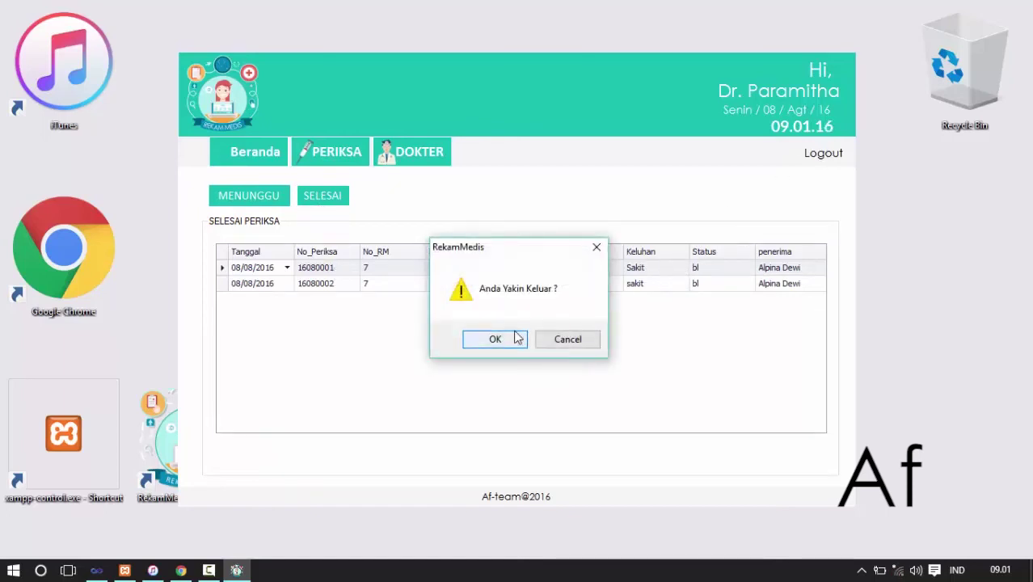
pyautogui.click(517, 338)
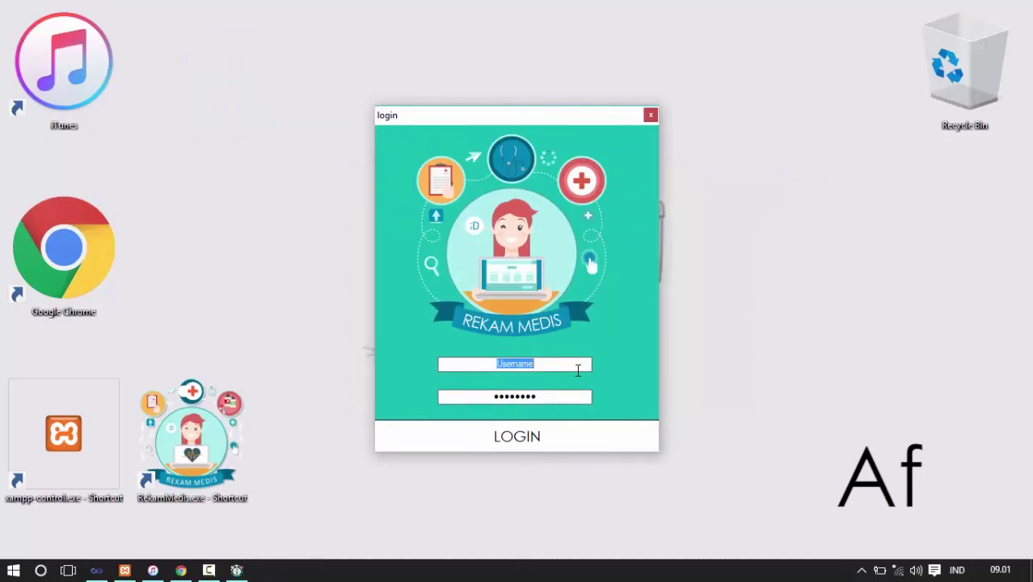
# - Sign in with the pharmacy account's username and password
pyautogui.write('tarjo')
pyautogui.press('Tab')
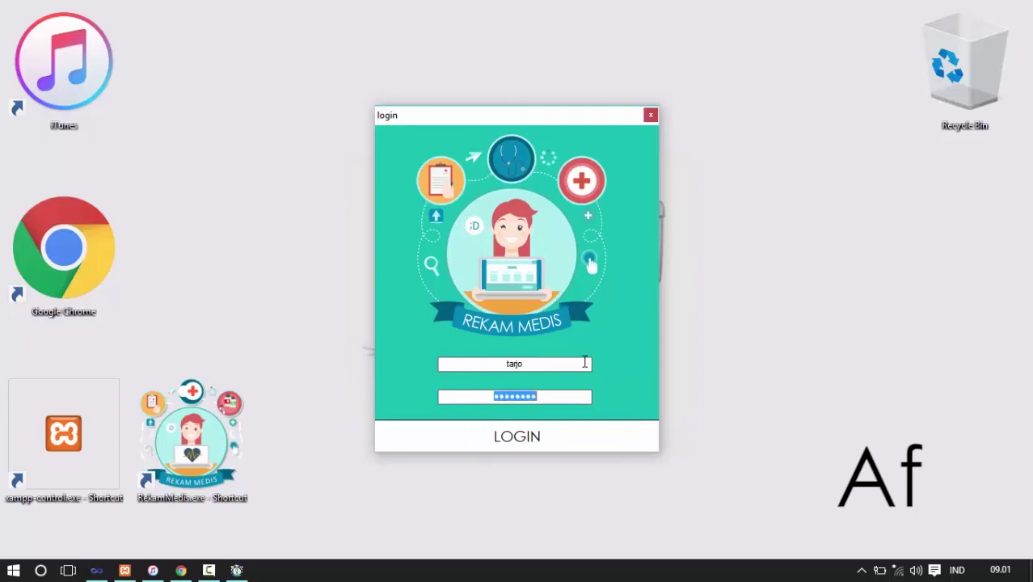
pyautogui.write('t')
pyautogui.click(556, 433)
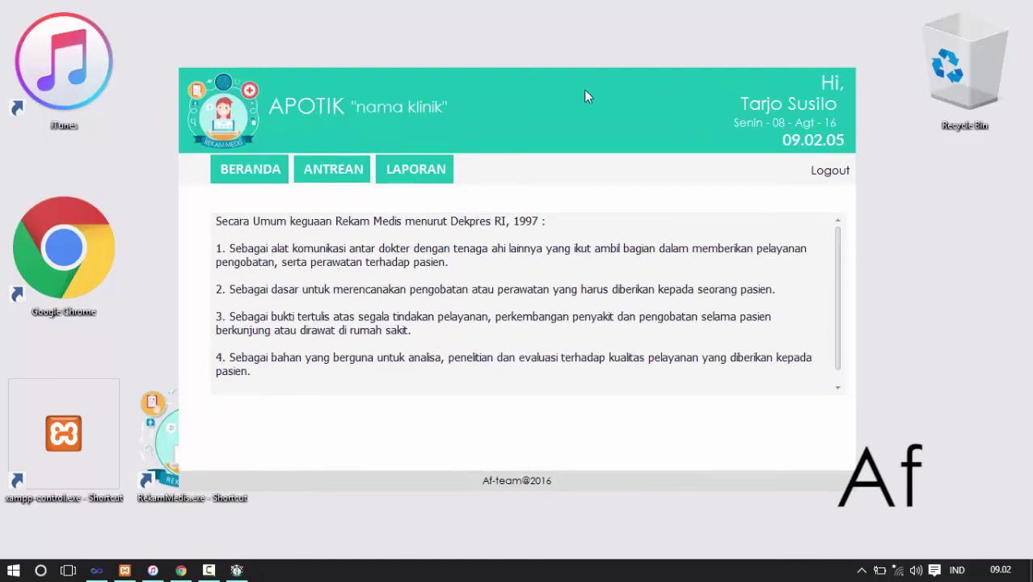
# - Check the ANTREAN queue's TUNGGU and SELESAI lists, then open examination 16080001 in the cashier screen
pyautogui.click(331, 175)
pyautogui.click(420, 174)
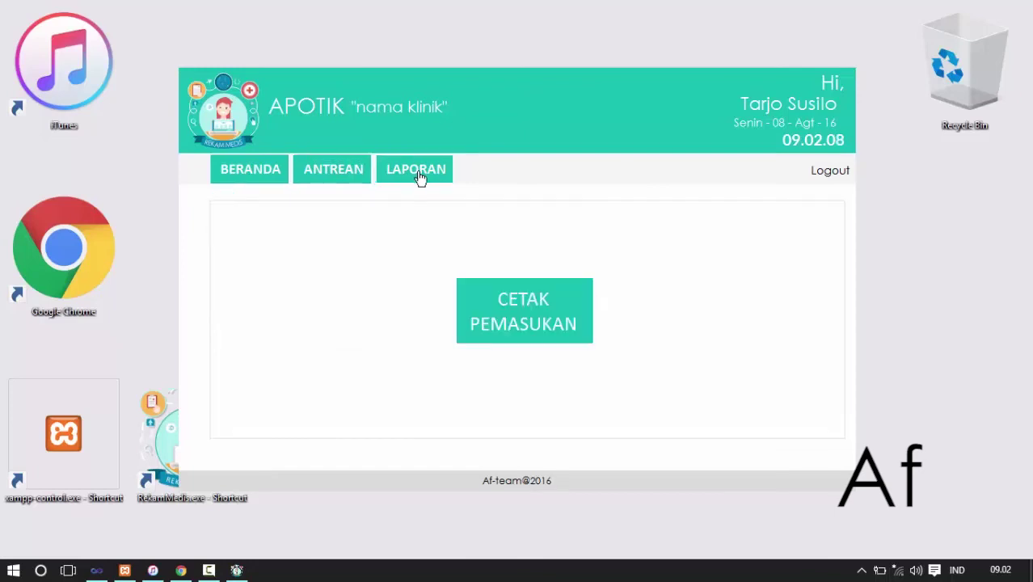
pyautogui.click(338, 181)
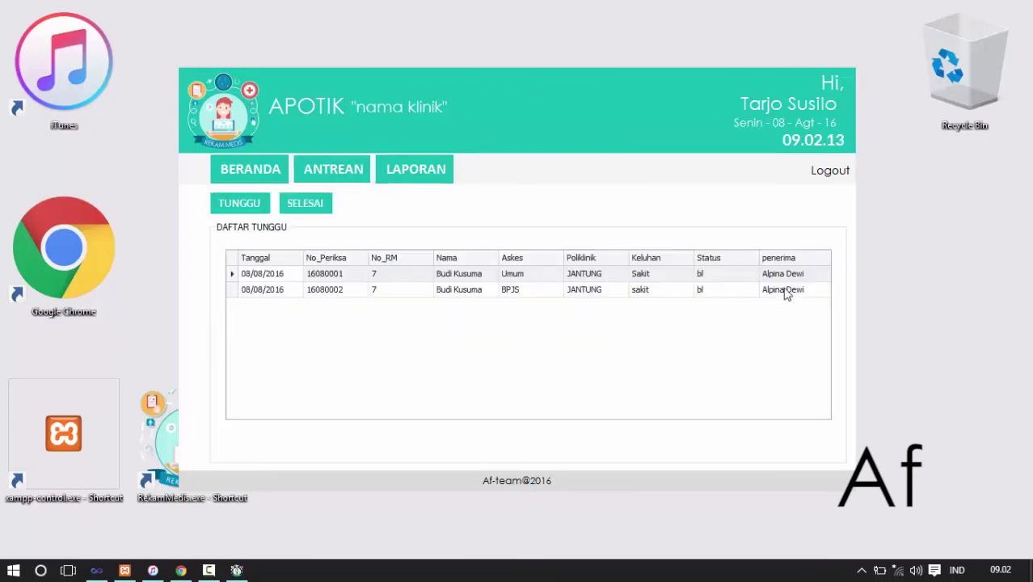
pyautogui.click(235, 200)
pyautogui.click(300, 205)
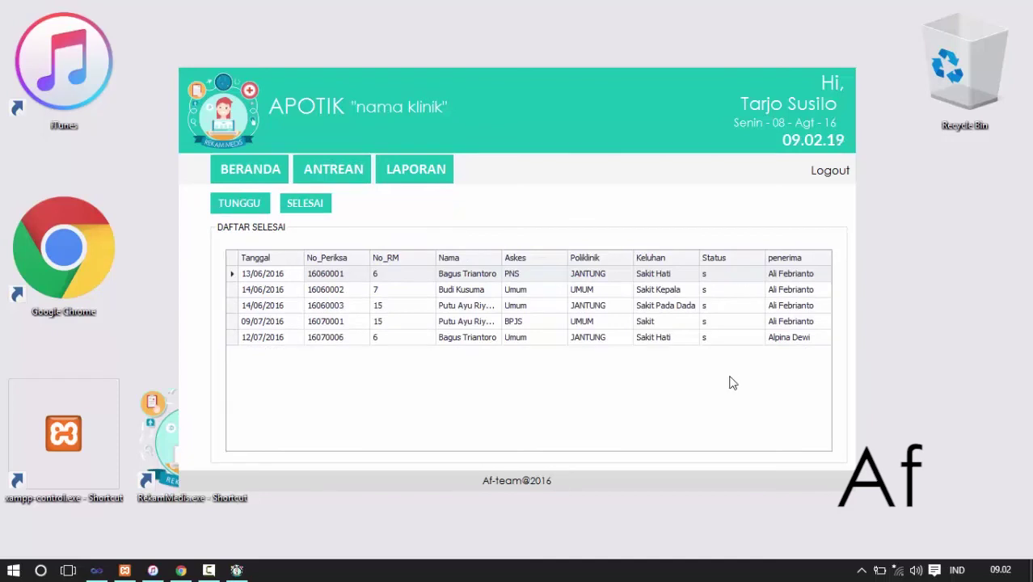
pyautogui.click(247, 201)
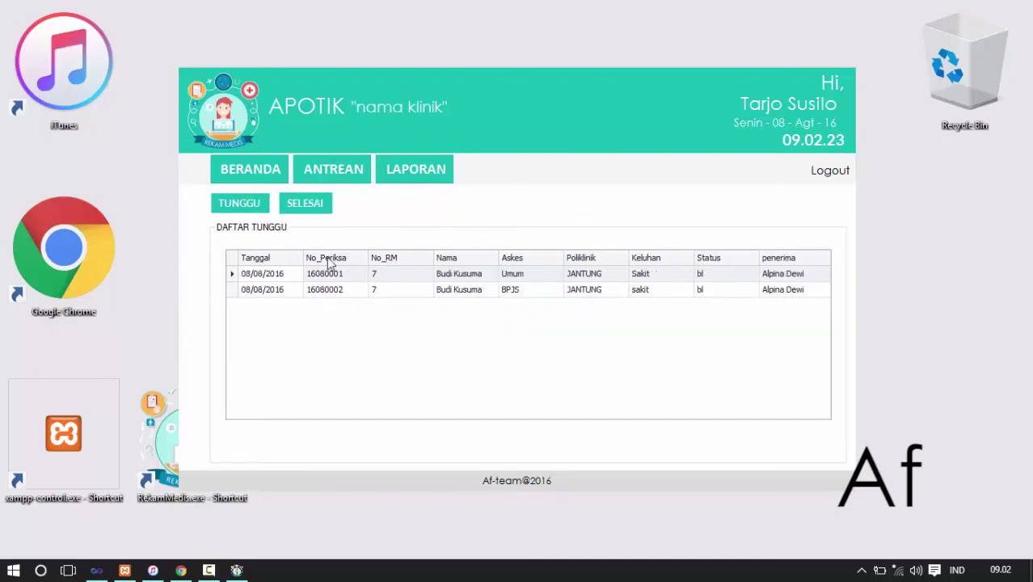
pyautogui.click(257, 289)
pyautogui.doubleClick(257, 273)
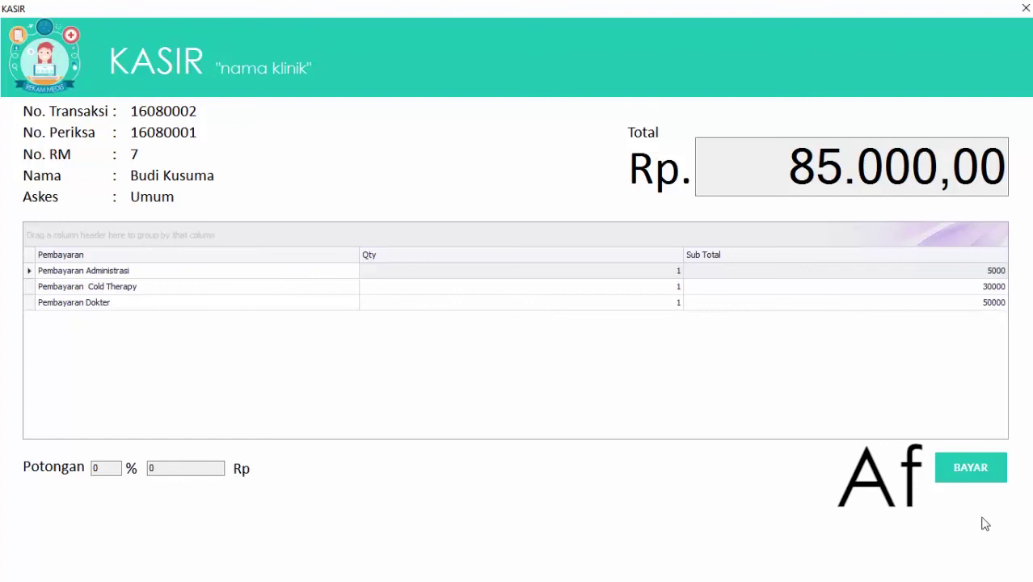
# - Pay examination 16080001's bill with 85000, confirm, and refresh the TUNGGU waiting list
pyautogui.click(970, 483)
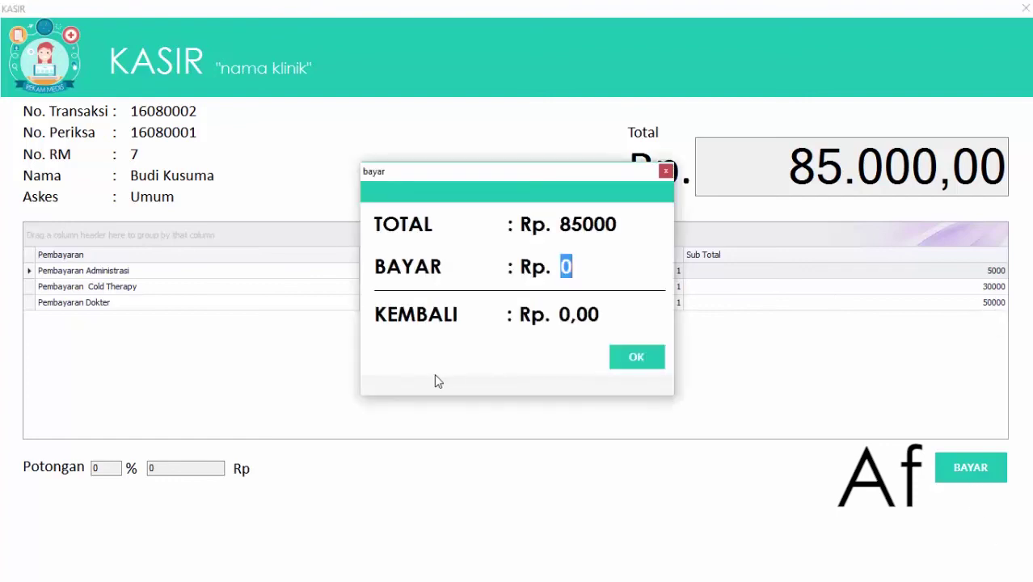
pyautogui.write('85000')
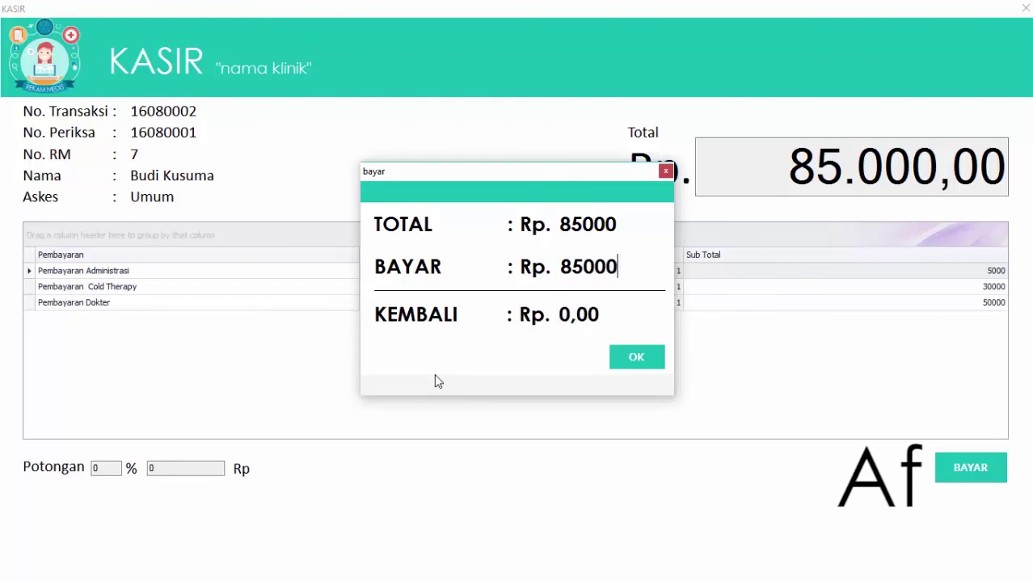
pyautogui.click(650, 360)
pyautogui.click(260, 206)
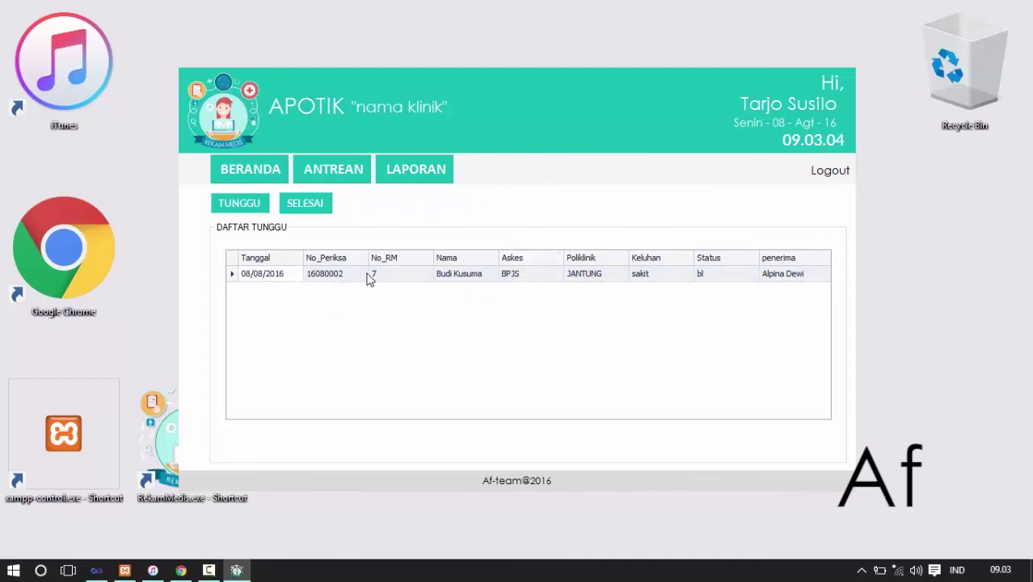
# - Open examination 16080002's Rp 0 BPJS bill, pay it, and refresh the TUNGGU list
pyautogui.doubleClick(274, 279)
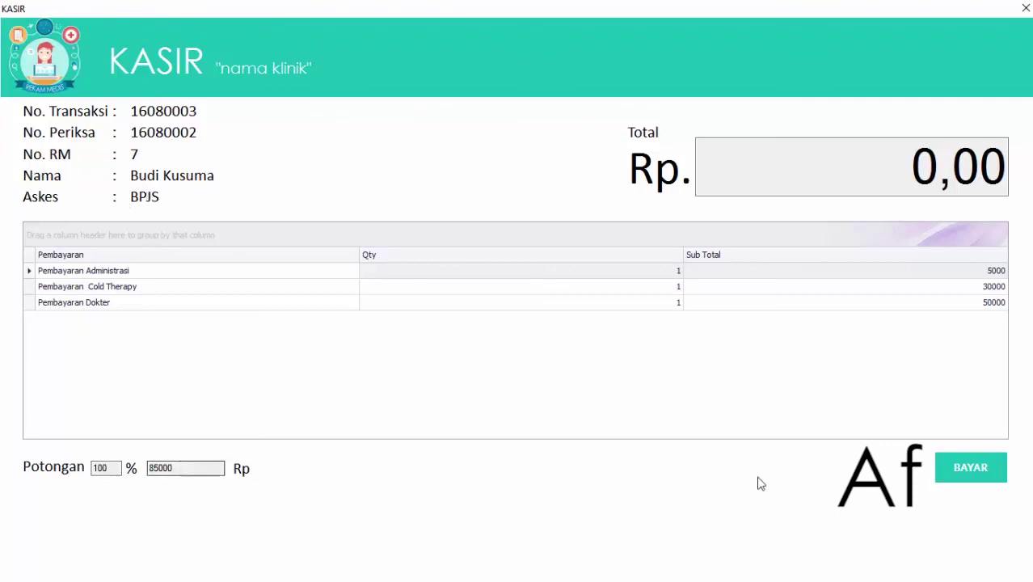
pyautogui.click(951, 456)
pyautogui.click(249, 208)
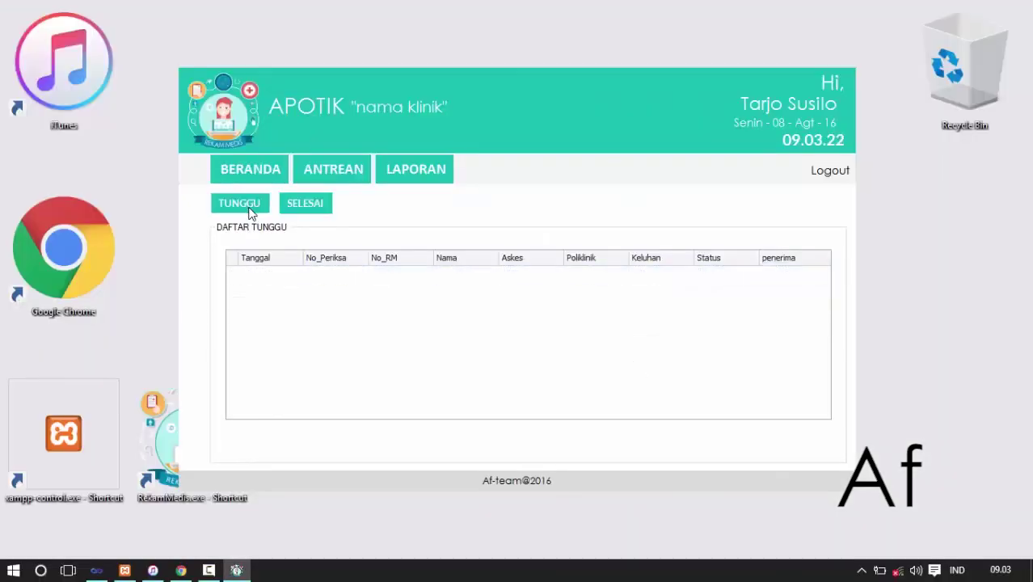
# - Generate the CETAK PEMASUKAN transaction report, scroll through its 685000 total, then close the preview
pyautogui.click(408, 172)
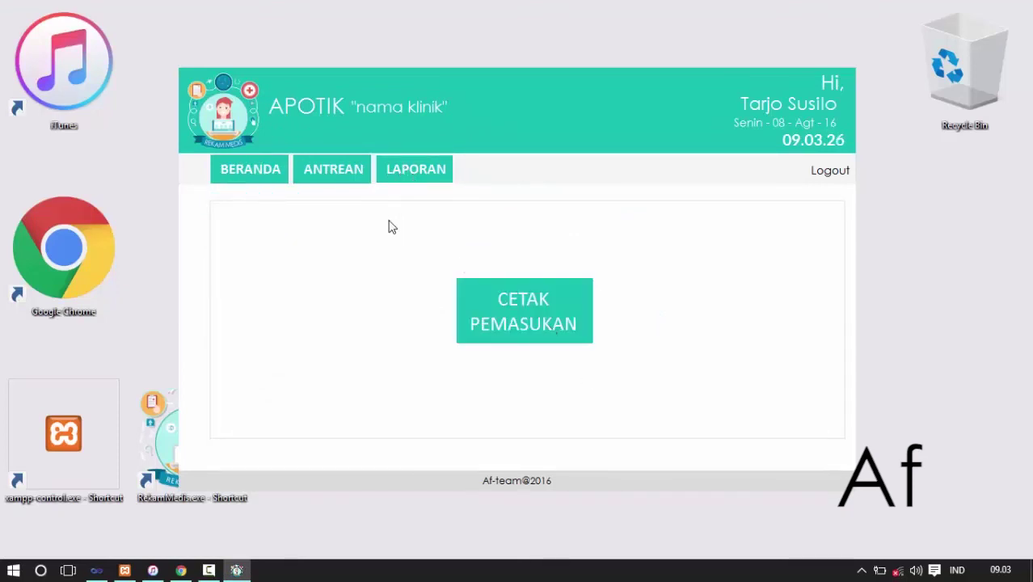
pyautogui.click(526, 297)
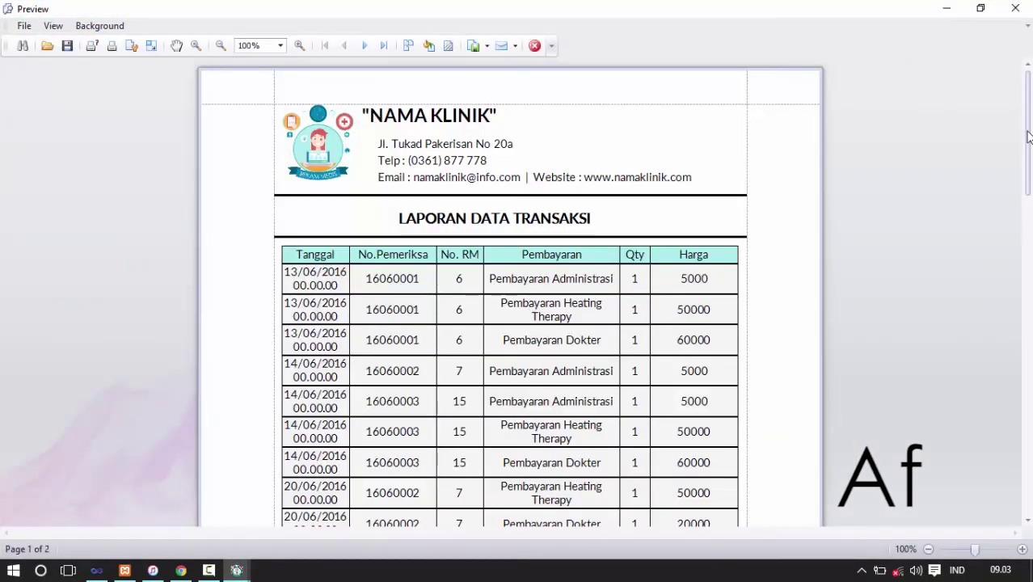
pyautogui.scroll(-5, 509, 291)
pyautogui.scroll(-3, 509, 291)
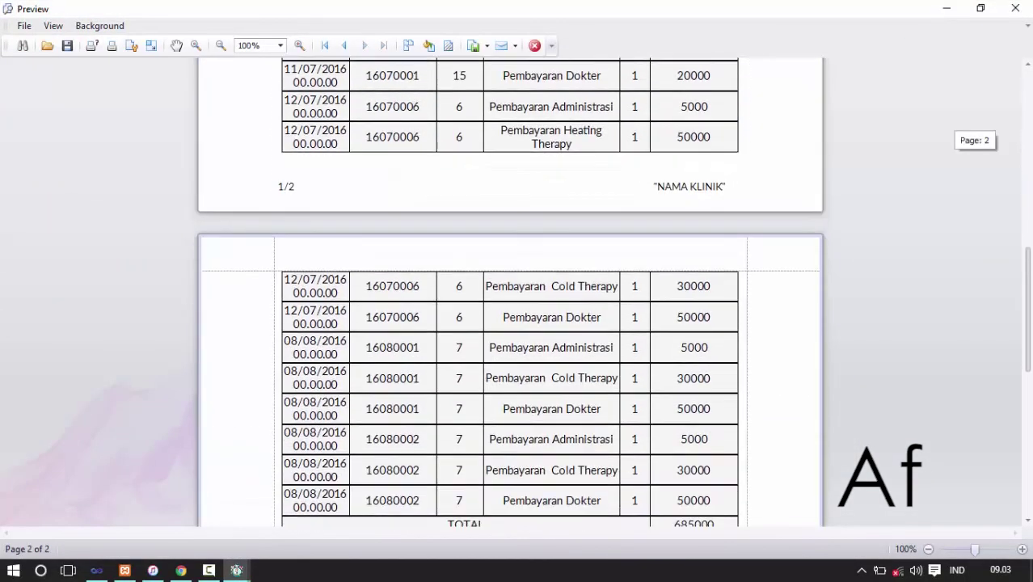
pyautogui.scroll(-3, 509, 290)
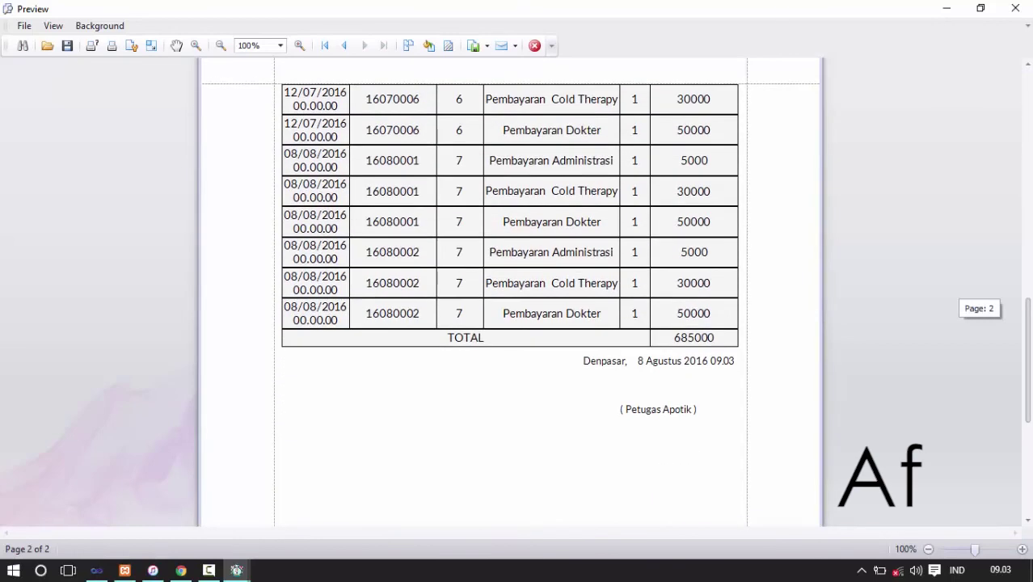
pyautogui.moveTo(1027, 360)
pyautogui.mouseDown()
pyautogui.moveTo(1028, 133)
pyautogui.moveTo(1029, 423)
pyautogui.moveTo(1027, 247)
pyautogui.mouseUp()
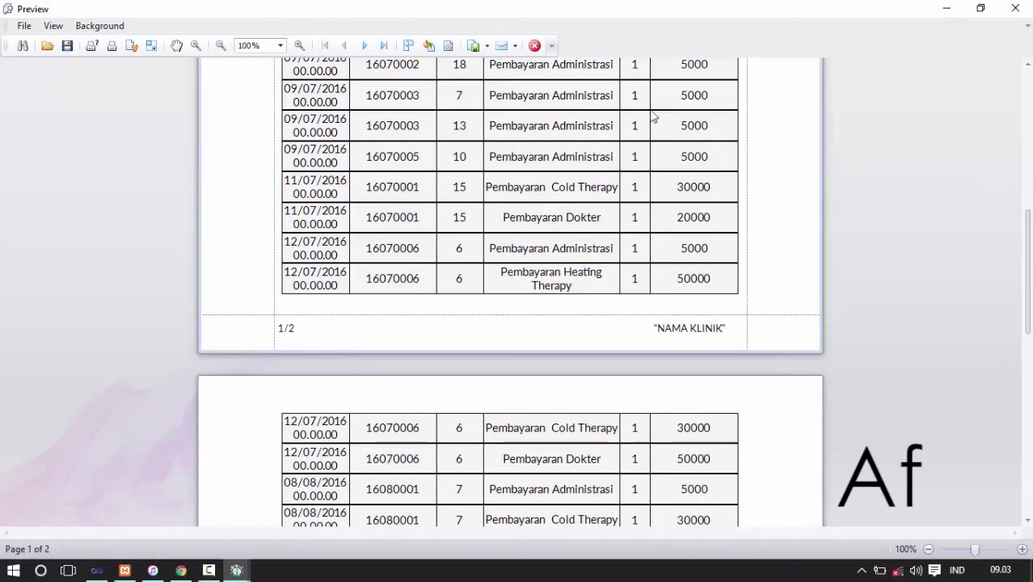
pyautogui.click(536, 46)
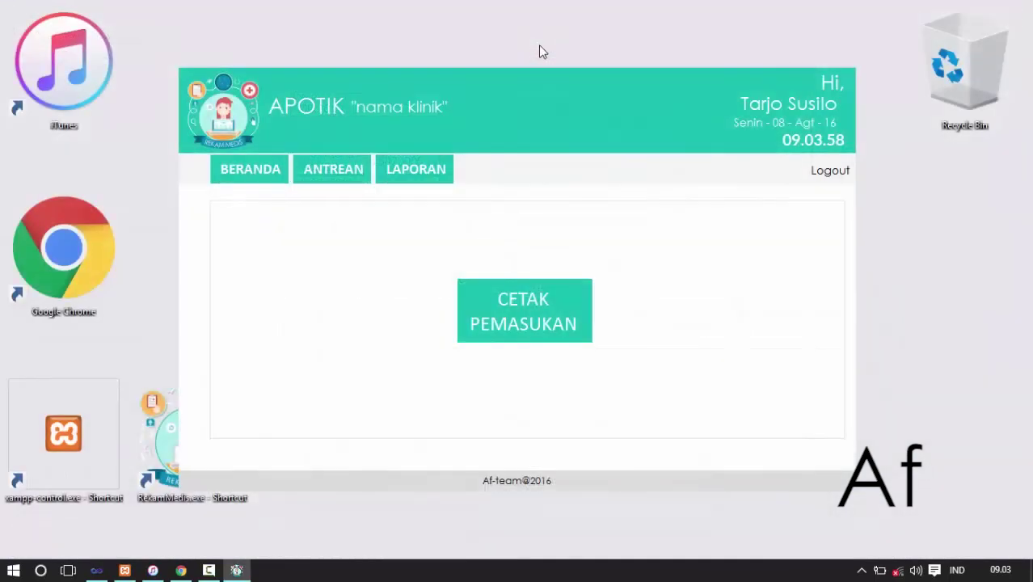
# - Log out of the pharmacy account, confirm with OK, and close the login window
pyautogui.click(837, 178)
pyautogui.click(511, 339)
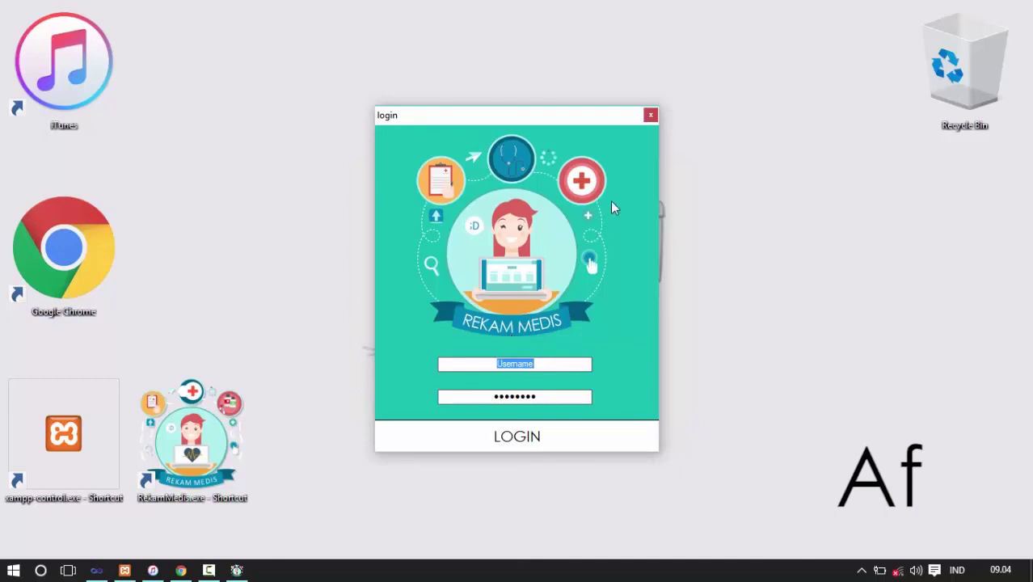
pyautogui.click(651, 116)
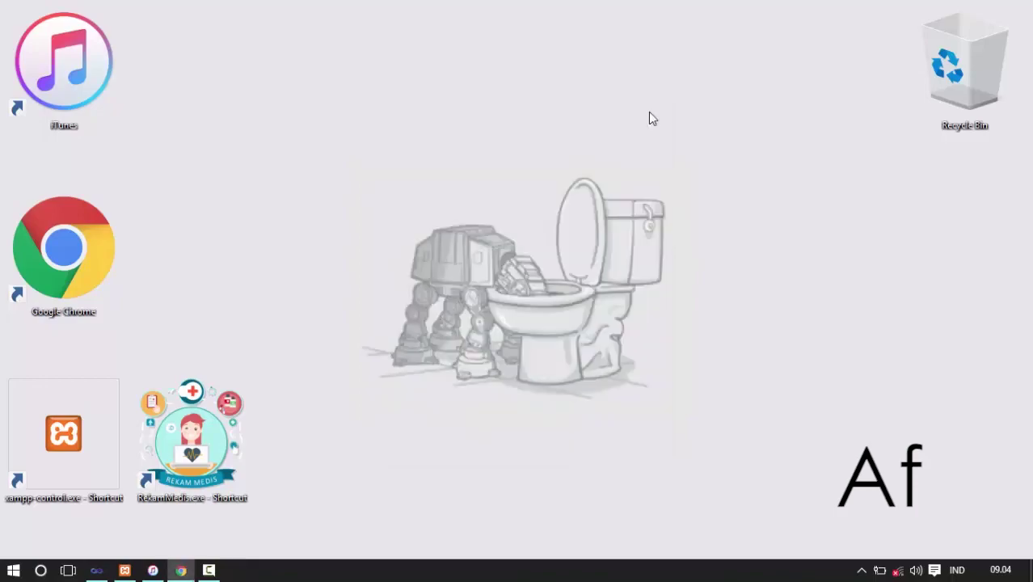